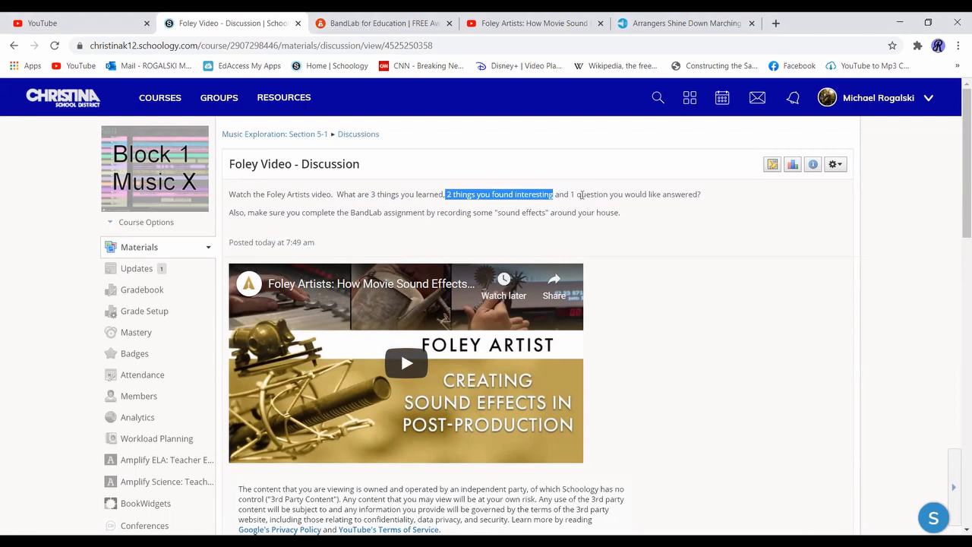
Step: Review the discussion's one-question requirement and skim the embedded Foley Artists video up to 3:31
{"action": "left_click_drag", "start_coordinate": [571, 194], "coordinate": [698, 195]}
{"action": "left_click", "coordinate": [675, 206]}
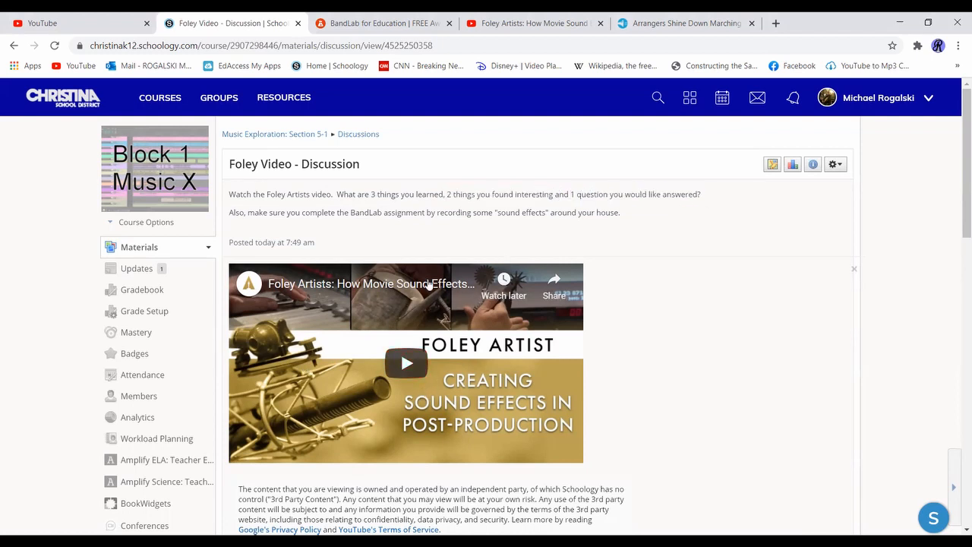
{"action": "left_click", "coordinate": [428, 360]}
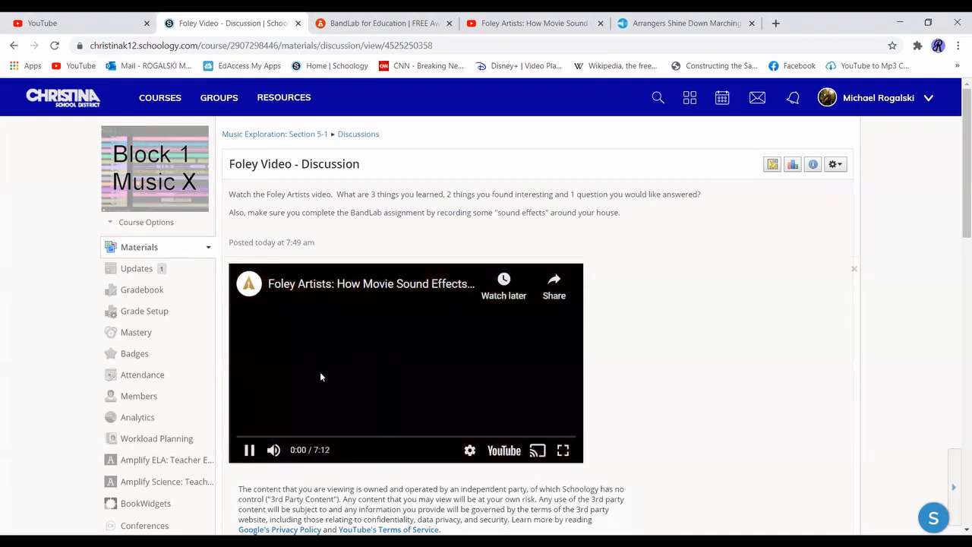
{"action": "left_click", "coordinate": [258, 448]}
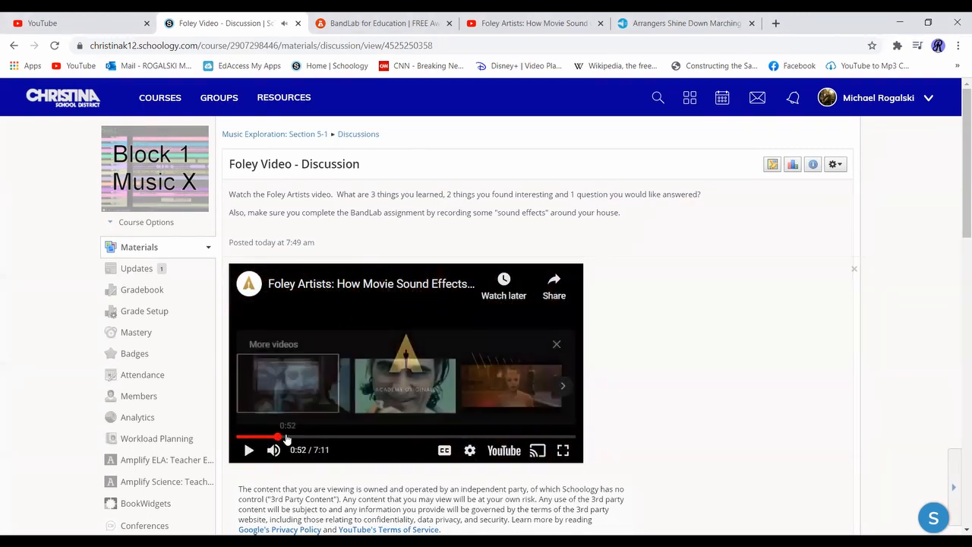
{"action": "left_click", "coordinate": [369, 437]}
{"action": "left_click", "coordinate": [402, 437]}
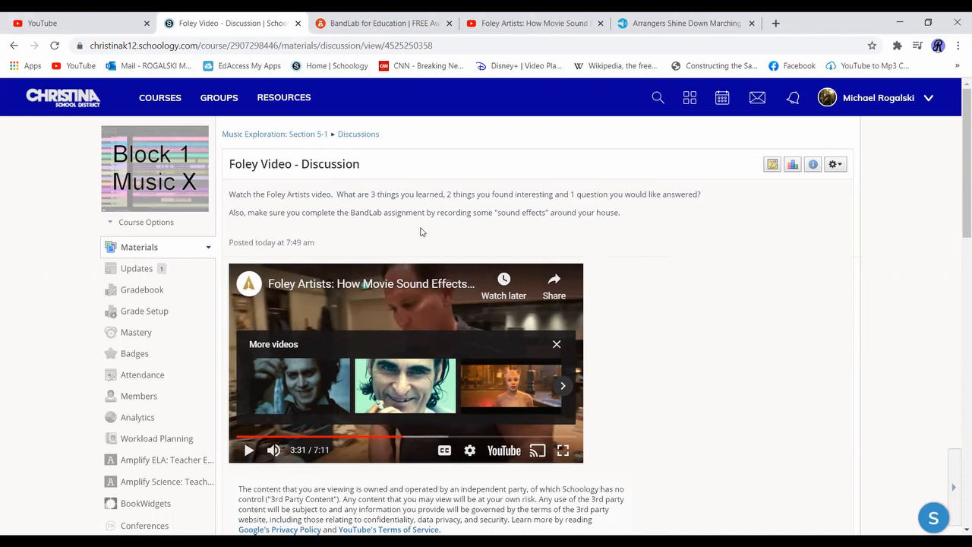
Step: Open the discussion's comment editor and reread the instruction about recording sound effects for the BandLab assignment
{"action": "scroll", "coordinate": [300, 231], "scroll_direction": "down", "scroll_amount": 3}
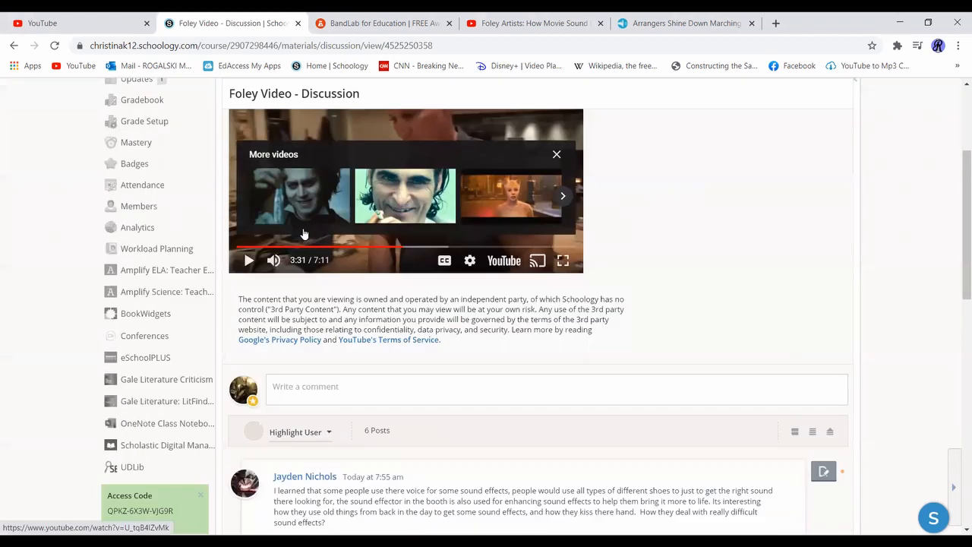
{"action": "left_click", "coordinate": [397, 383]}
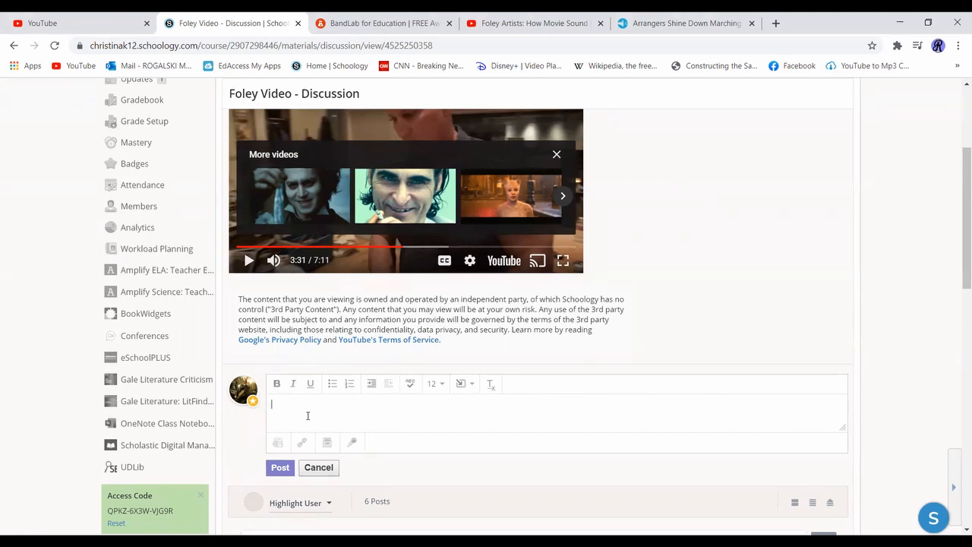
{"action": "scroll", "coordinate": [356, 405], "scroll_direction": "up", "scroll_amount": 3}
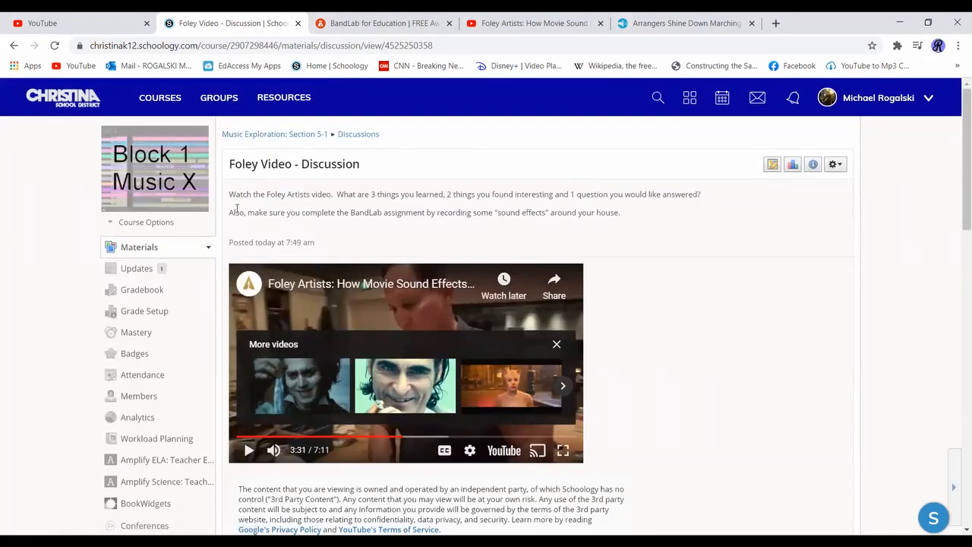
{"action": "left_click_drag", "start_coordinate": [236, 214], "coordinate": [617, 224]}
{"action": "left_click", "coordinate": [617, 224]}
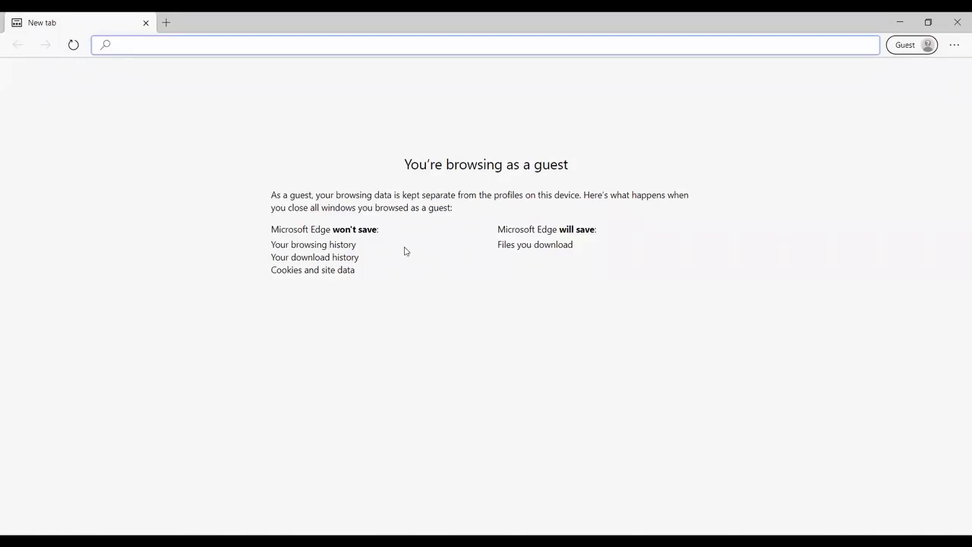
Step: In the Microsoft Edge guest window, open edu.bandlab.com and start logging in with a Google account
{"action": "type", "text": "edu"}
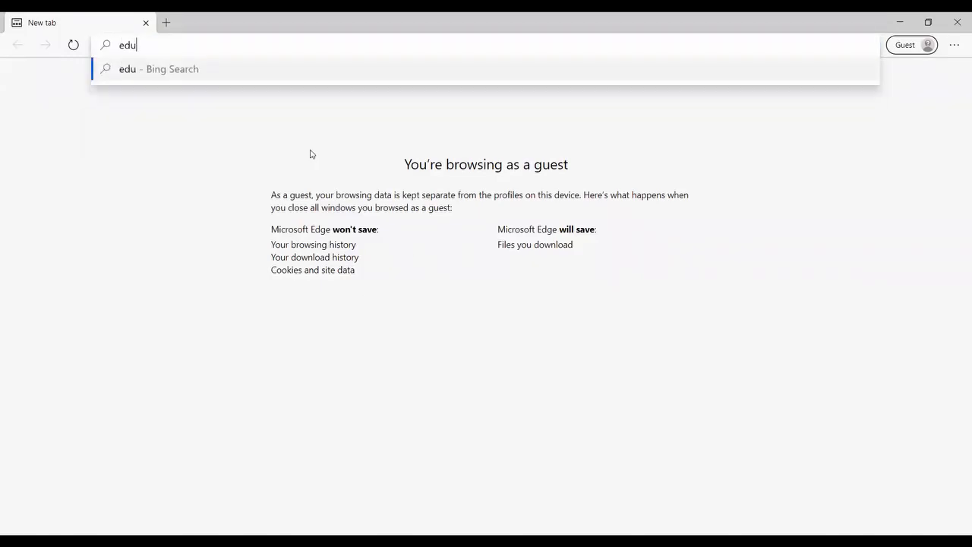
{"action": "type", "text": ".bandlab.com"}
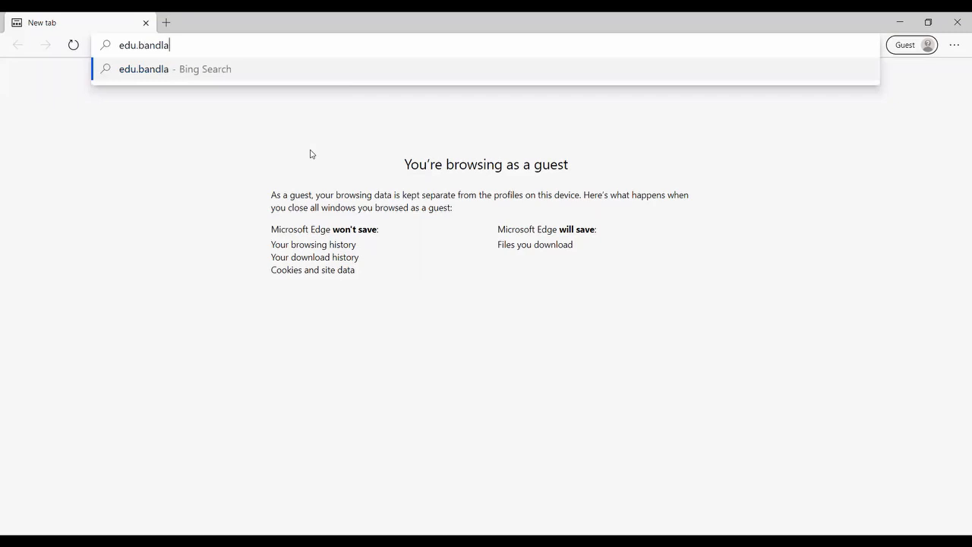
{"action": "key", "text": "Return"}
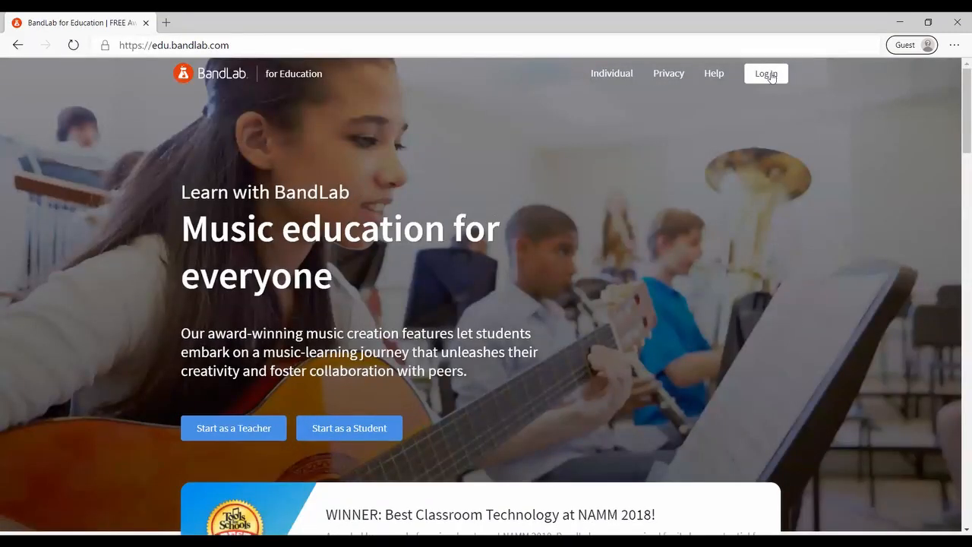
{"action": "left_click", "coordinate": [768, 74]}
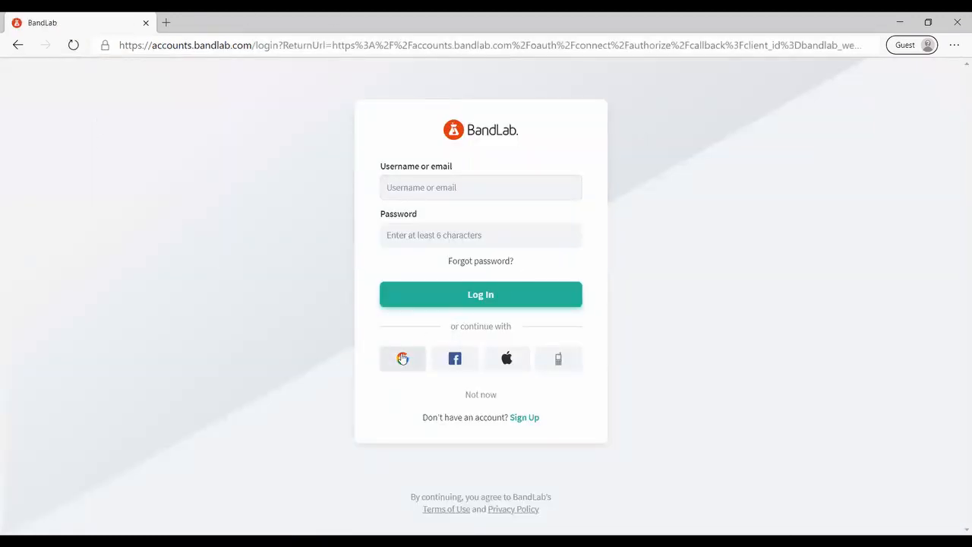
{"action": "left_click", "coordinate": [405, 363]}
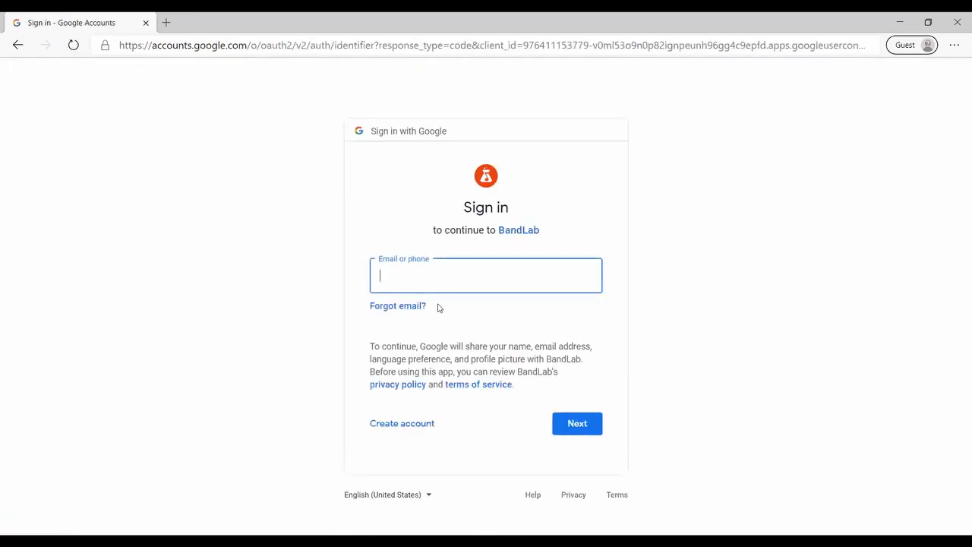
Step: Sign in to BandLab with the Google account's e-mail address and password
{"action": "key", "text": "ctrl+v"}
{"action": "left_click", "coordinate": [590, 425]}
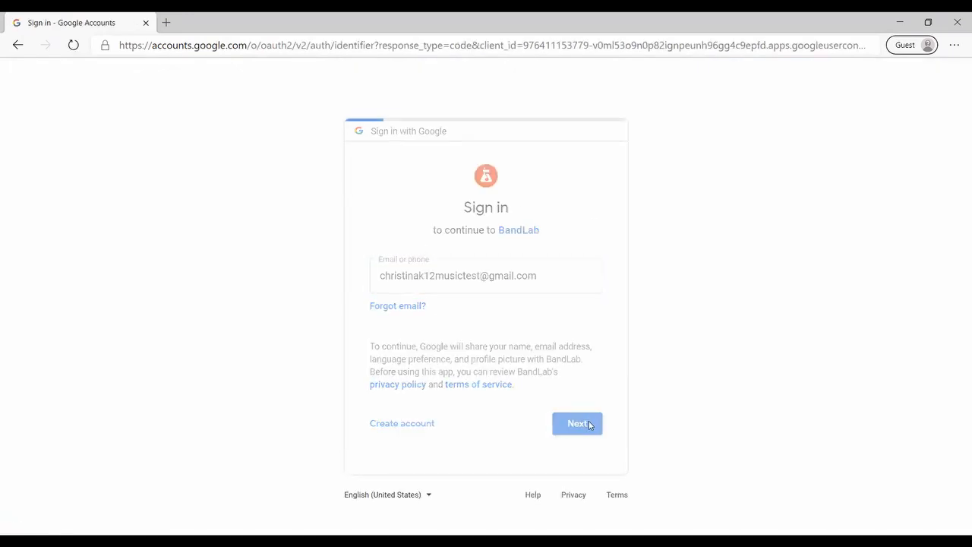
{"action": "type", "text": "••••"}
{"action": "key", "text": "BackSpace"}
{"action": "key", "text": "BackSpace"}
{"action": "key", "text": "BackSpace"}
{"action": "key", "text": "BackSpace"}
{"action": "type", "text": "•••••••••••••"}
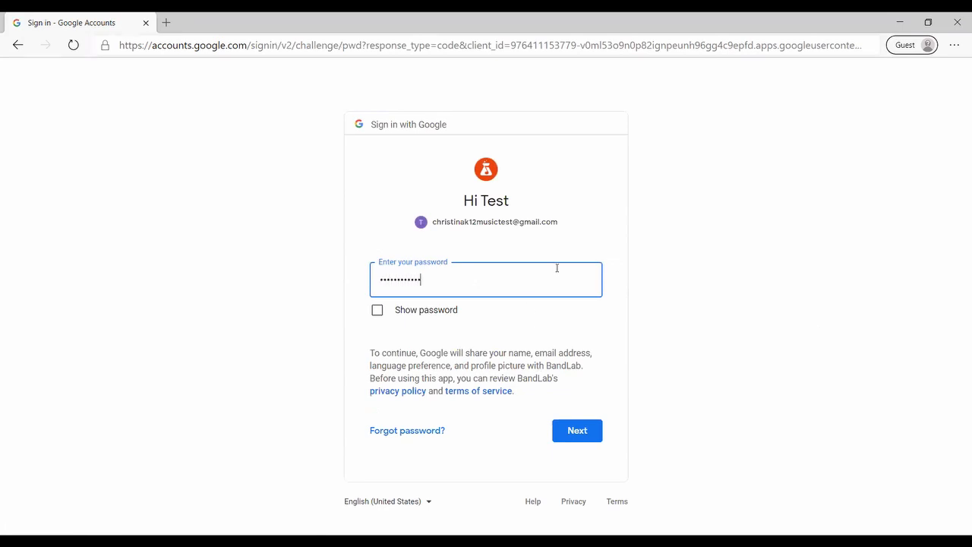
{"action": "key", "text": "Return"}
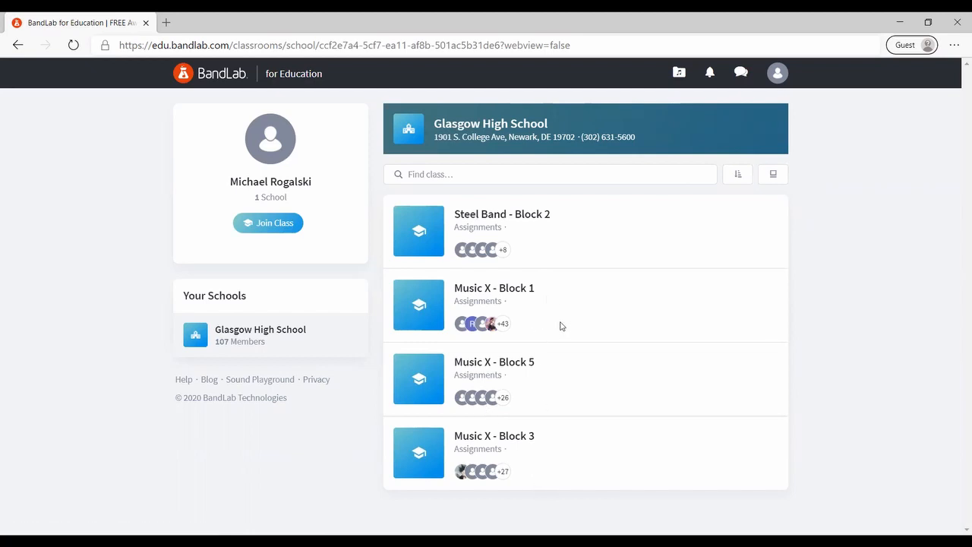
Step: Start the Intro to Foley - Sound Effects assignment of Music X - Block 3 from the Teacher's Assignment and allow microphone access
{"action": "left_click", "coordinate": [508, 436]}
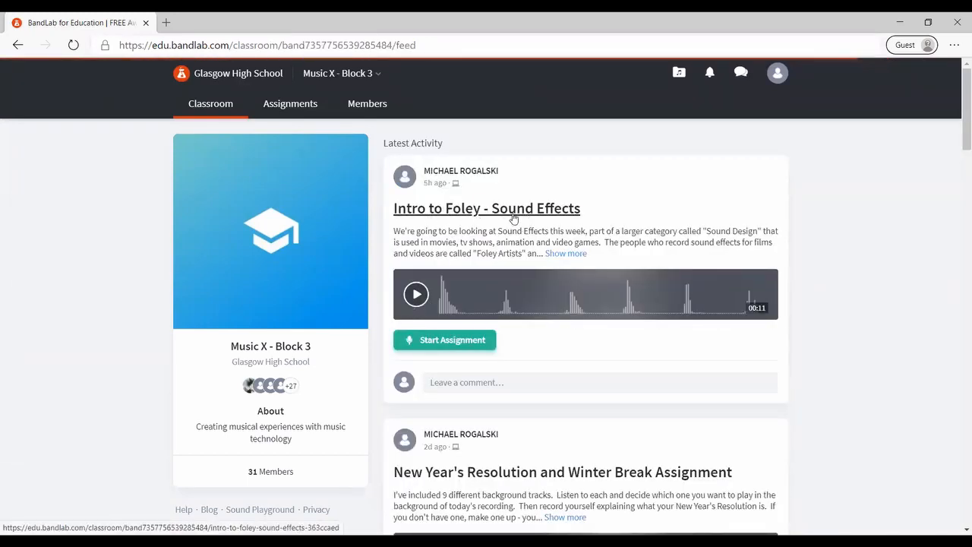
{"action": "left_click", "coordinate": [445, 342]}
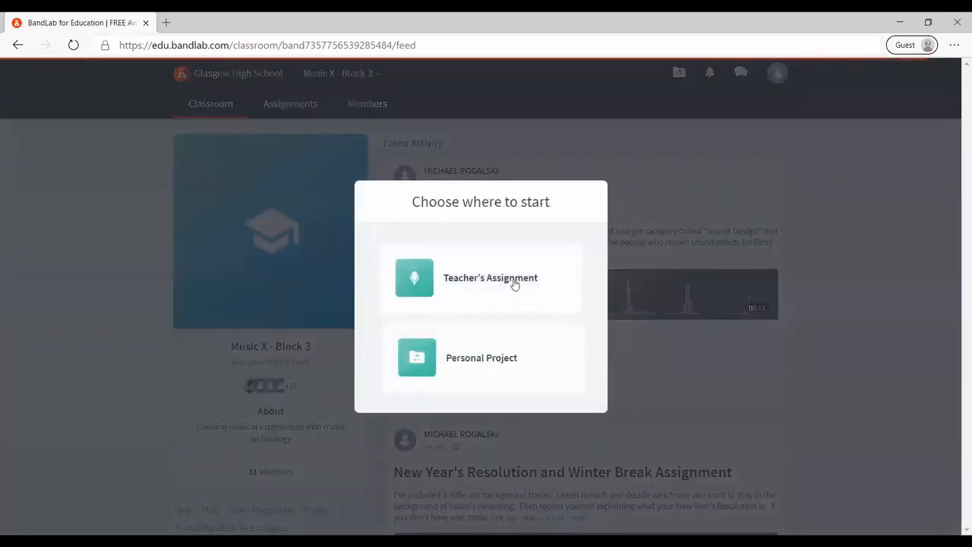
{"action": "left_click", "coordinate": [527, 304]}
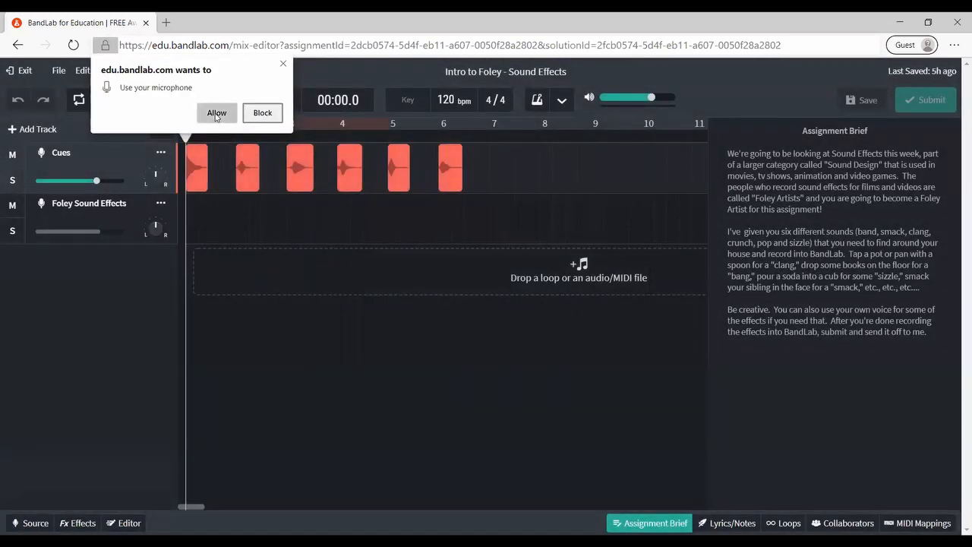
{"action": "left_click", "coordinate": [216, 115]}
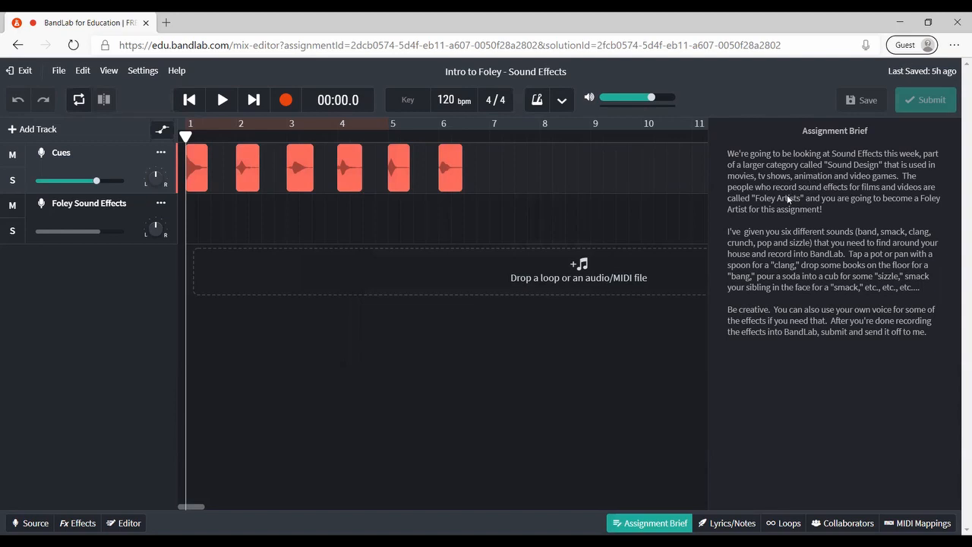
Step: Read the assignment brief on Foley artists and the six required sounds, and hide the brief
{"action": "left_click_drag", "start_coordinate": [755, 198], "coordinate": [802, 199]}
{"action": "left_click", "coordinate": [801, 199]}
{"action": "double_click", "coordinate": [866, 233]}
{"action": "left_click", "coordinate": [866, 233]}
{"action": "left_click", "coordinate": [649, 522]}
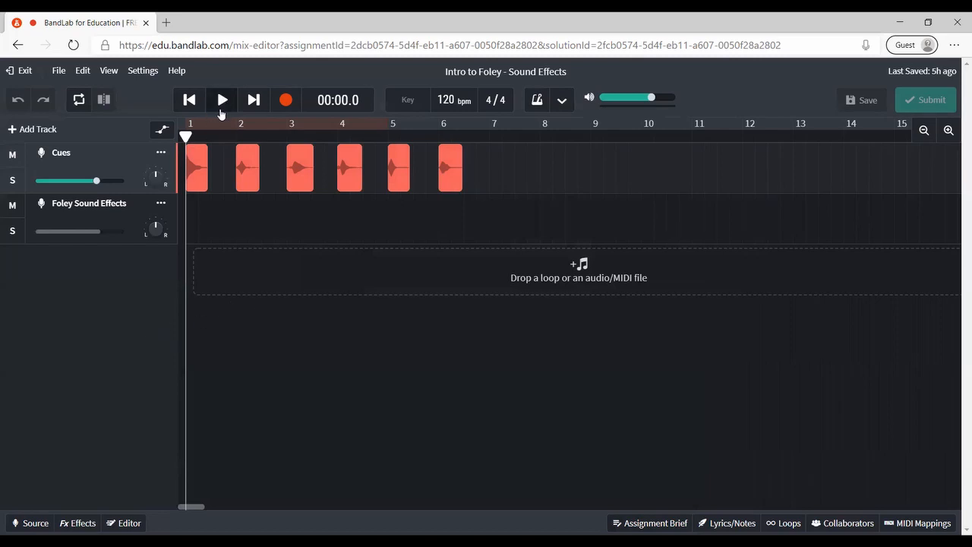
Step: Play the Cues track from the beginning and return the playhead to the start
{"action": "left_click", "coordinate": [223, 100]}
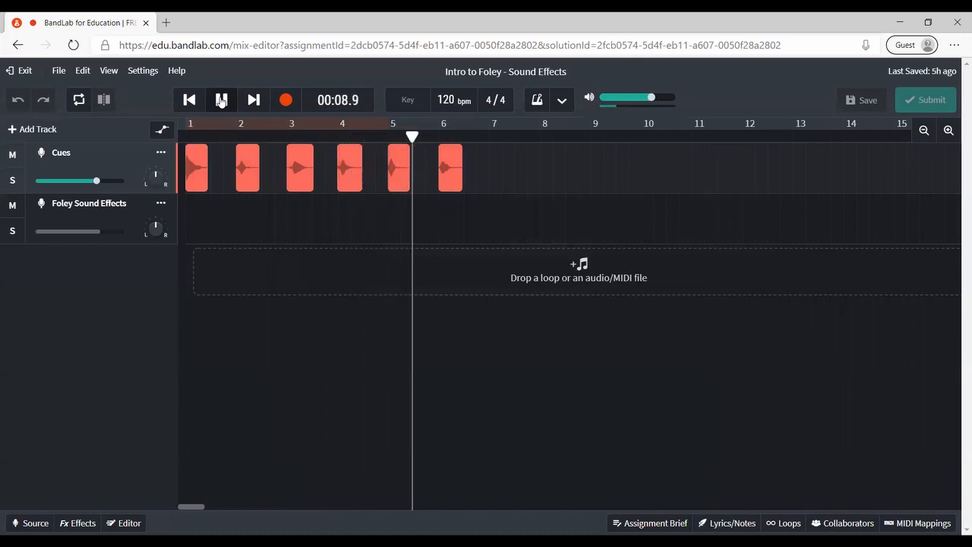
{"action": "left_click", "coordinate": [221, 101]}
{"action": "left_click", "coordinate": [189, 100]}
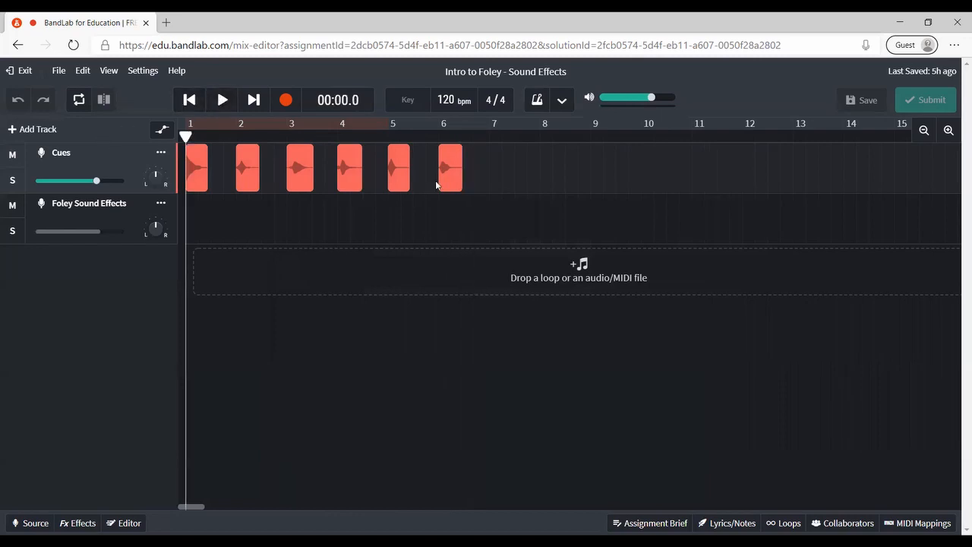
Step: Make Foley Sound Effects the active track and briefly check the assignment brief again
{"action": "mouse_move", "coordinate": [155, 176]}
{"action": "left_click", "coordinate": [83, 218]}
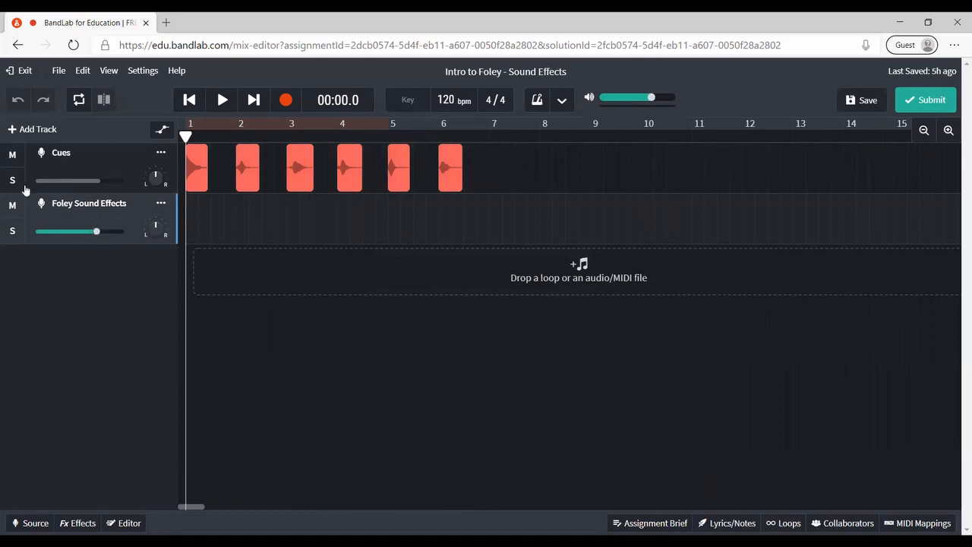
{"action": "left_click", "coordinate": [649, 522]}
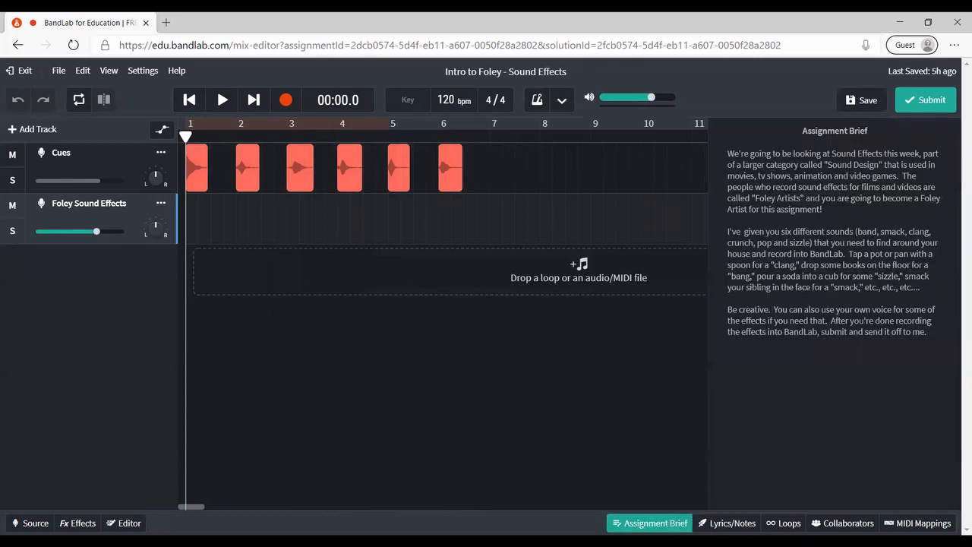
{"action": "left_click", "coordinate": [649, 522]}
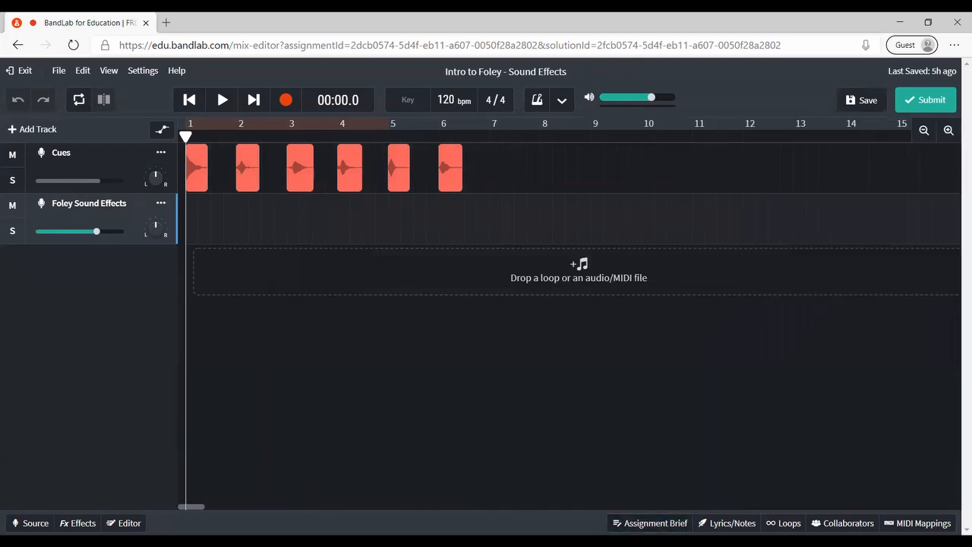
Step: Enlarge the timeline until the cue clip names are readable, replay the cues and rewind to the start
{"action": "left_click", "coordinate": [947, 131]}
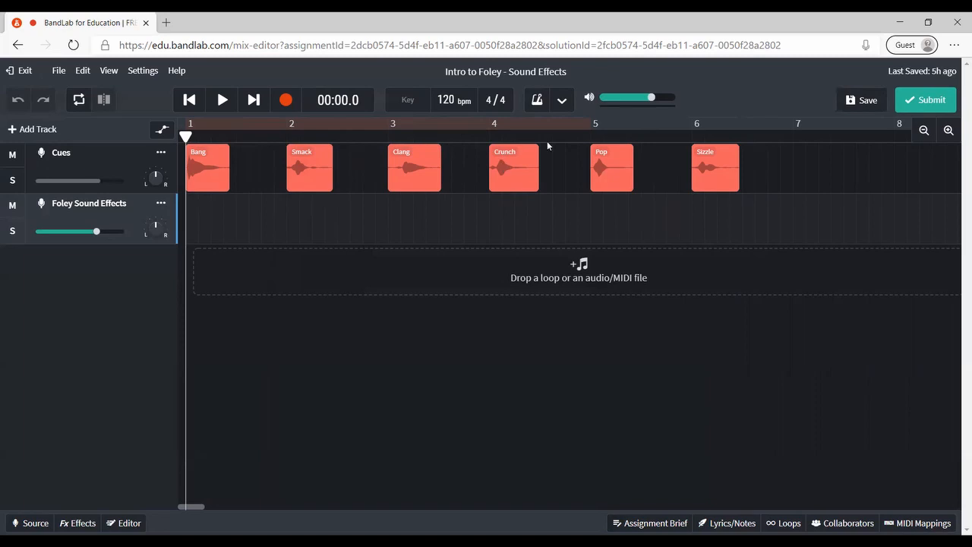
{"action": "left_click", "coordinate": [222, 101]}
{"action": "left_click", "coordinate": [221, 101]}
{"action": "left_click", "coordinate": [189, 99]}
Step: Record a short bang sound effect from the start of the Foley Sound Effects track
{"action": "left_click", "coordinate": [170, 166]}
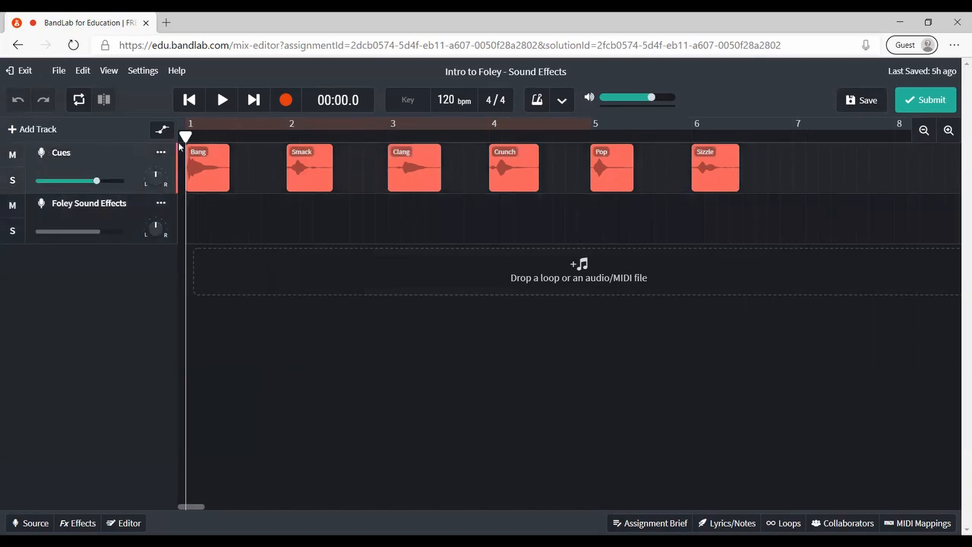
{"action": "left_click", "coordinate": [171, 221]}
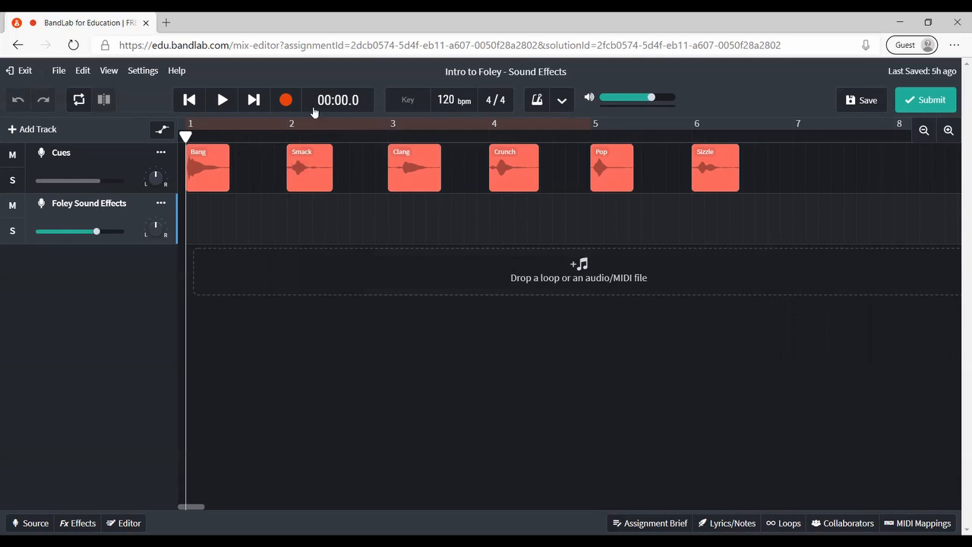
{"action": "left_click", "coordinate": [279, 101]}
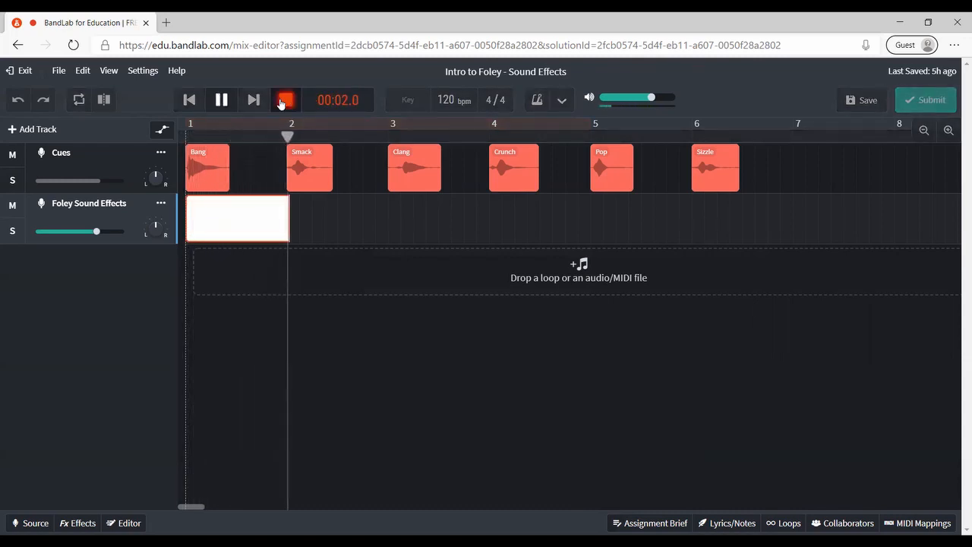
{"action": "left_click", "coordinate": [282, 101]}
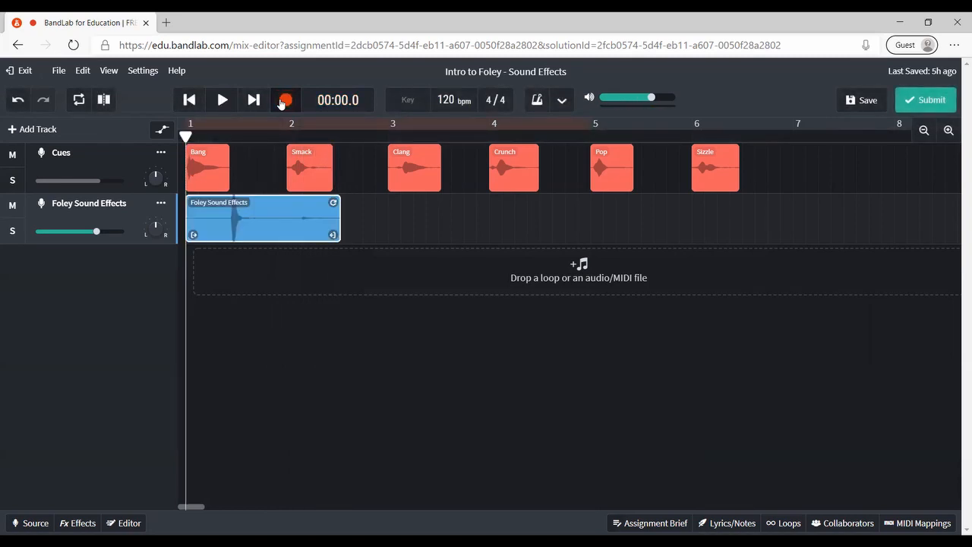
Step: Listen to the recorded Foley Sound Effects clip twice, replaying it from the start
{"action": "left_click", "coordinate": [222, 102]}
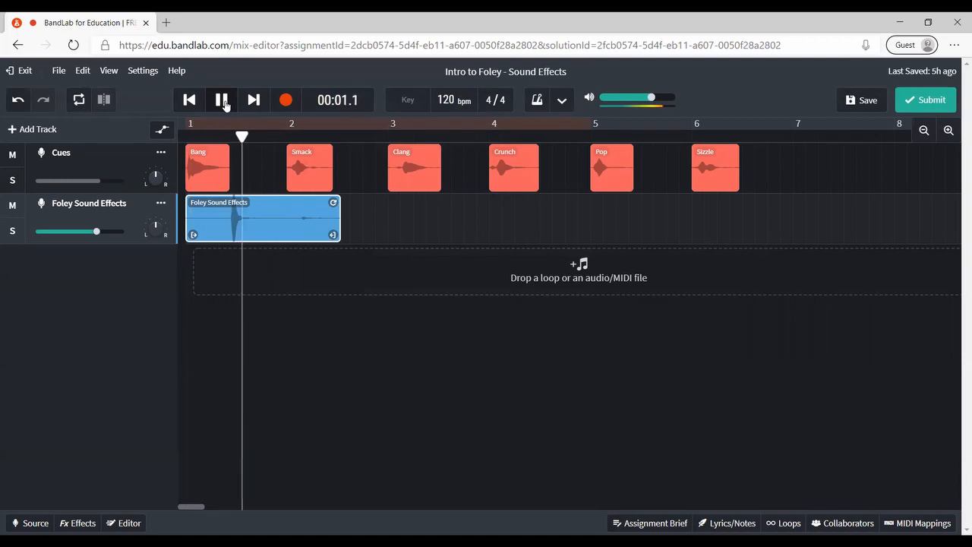
{"action": "left_click", "coordinate": [222, 101]}
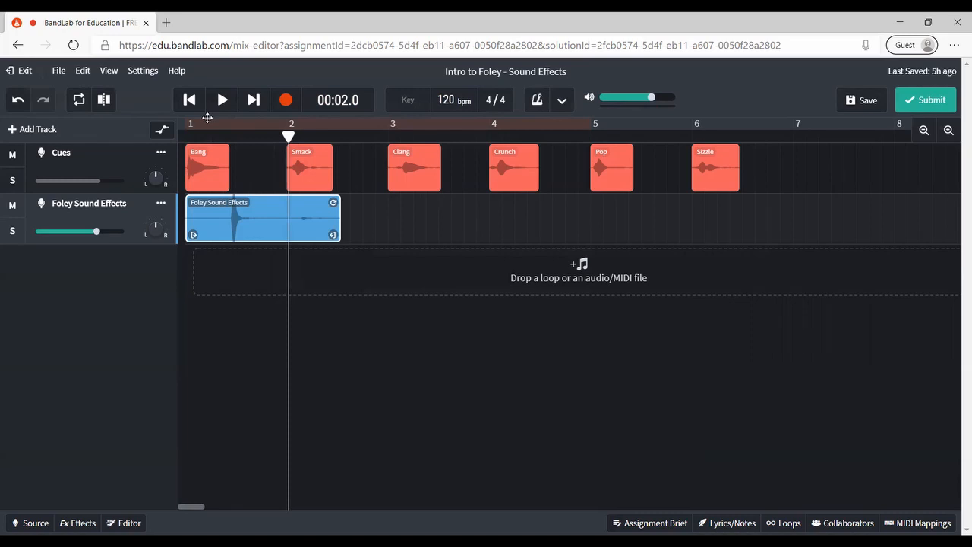
{"action": "left_click", "coordinate": [289, 222]}
{"action": "left_click_drag", "start_coordinate": [287, 137], "coordinate": [185, 137]}
{"action": "left_click", "coordinate": [223, 101]}
{"action": "right_click", "coordinate": [230, 106]}
{"action": "left_click", "coordinate": [253, 101]}
{"action": "left_click", "coordinate": [222, 101]}
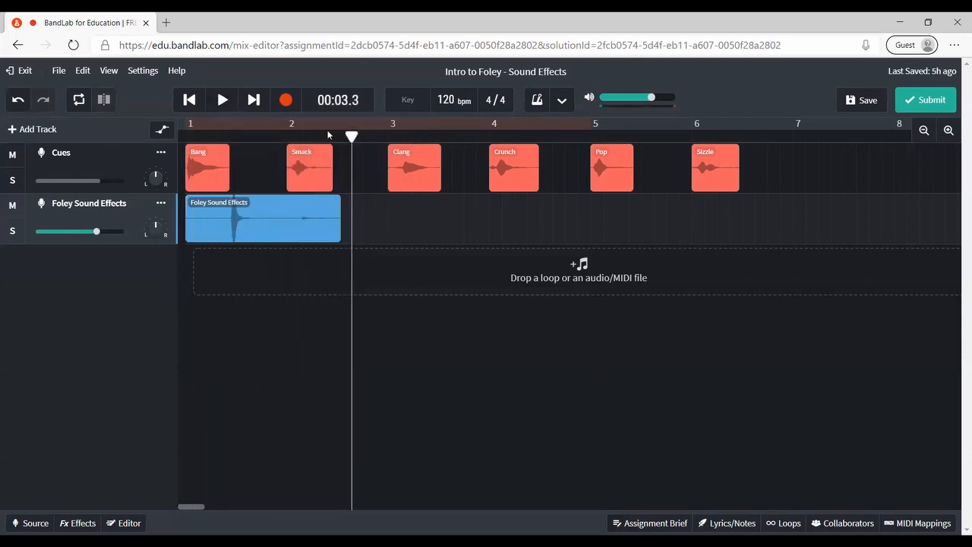
Step: Split the bang clip on the Foley Sound Effects track at 1.3 s and delete the part after the split
{"action": "left_click_drag", "start_coordinate": [352, 136], "coordinate": [253, 125]}
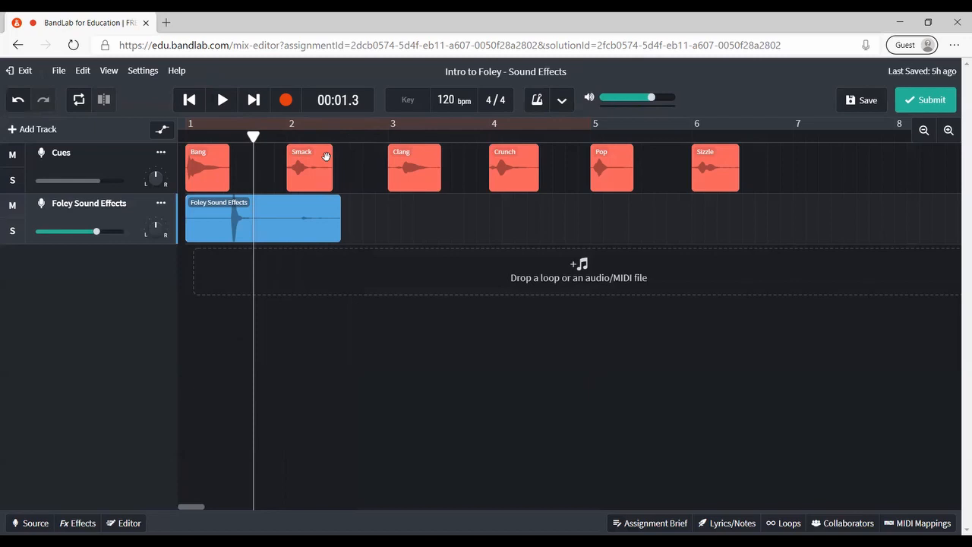
{"action": "left_click", "coordinate": [265, 212]}
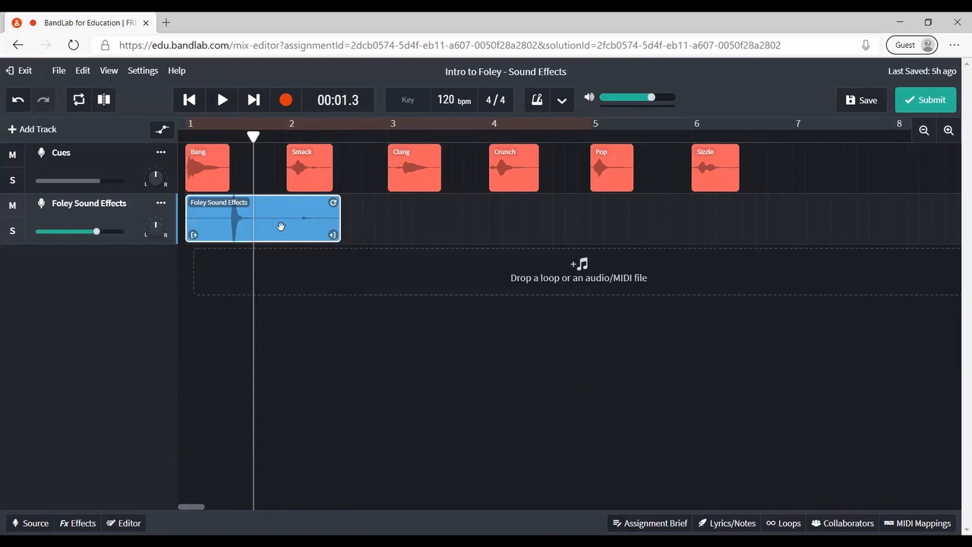
{"action": "key", "text": "ctrl+e"}
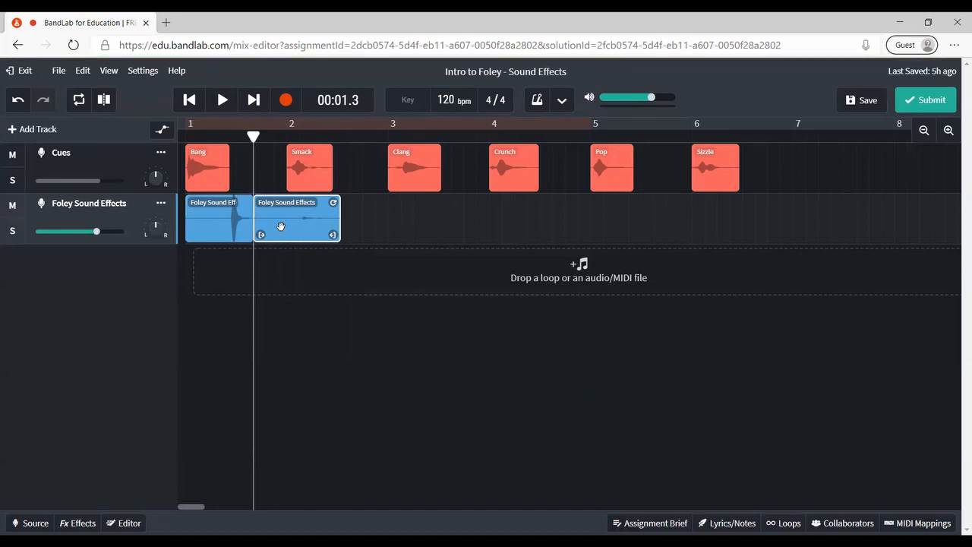
{"action": "key", "text": "Delete"}
Step: Listen to the trimmed bang clip together with the Bang cue from the start of the project
{"action": "left_click", "coordinate": [189, 100]}
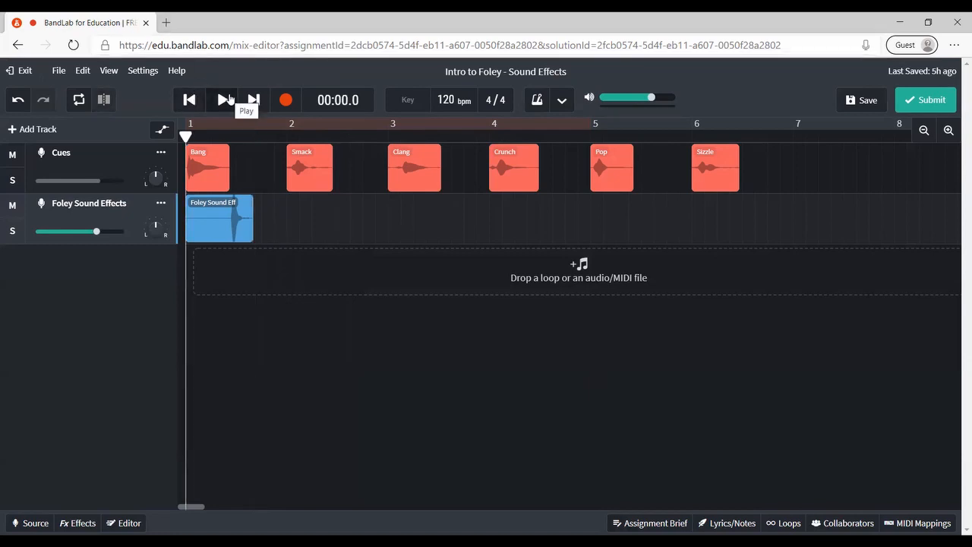
{"action": "left_click", "coordinate": [230, 100]}
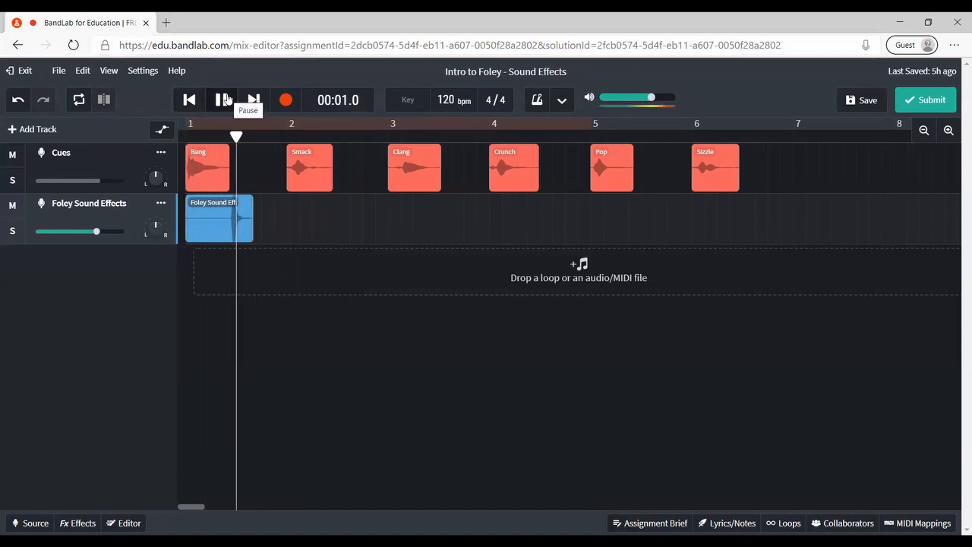
{"action": "left_click", "coordinate": [227, 100]}
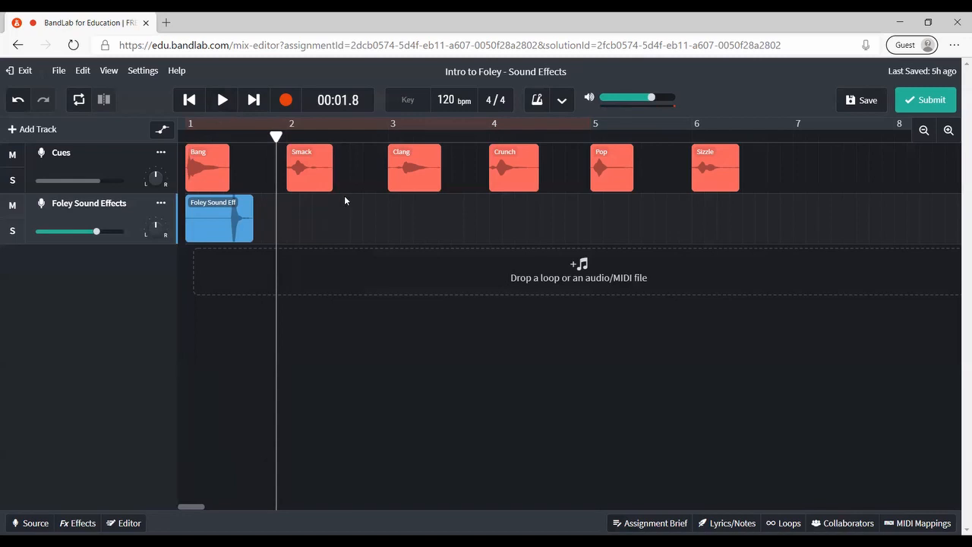
Step: Place the playhead at 2.5 s within the Smack cue, with Foley Sound Effects as the active track
{"action": "left_click", "coordinate": [307, 167]}
{"action": "left_click_drag", "start_coordinate": [277, 135], "coordinate": [320, 141]}
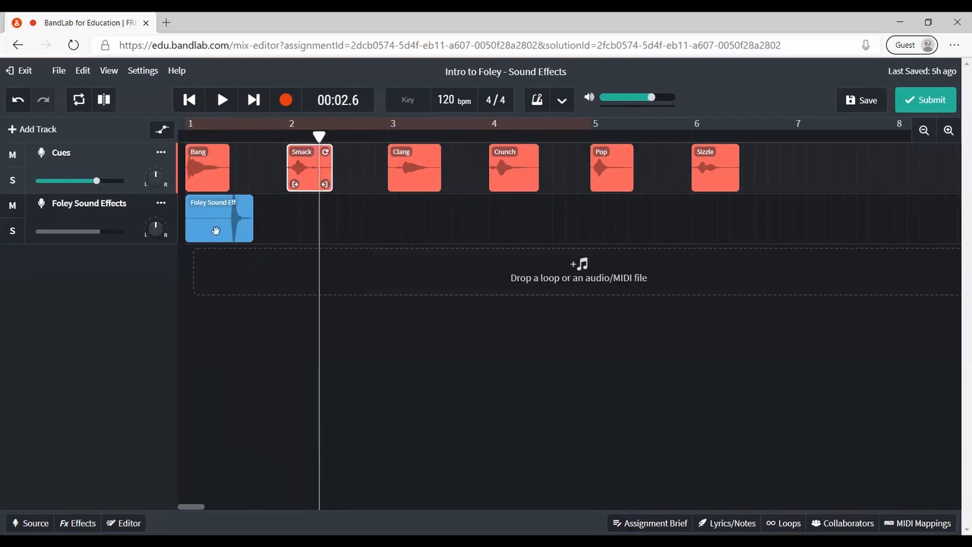
{"action": "left_click", "coordinate": [110, 214]}
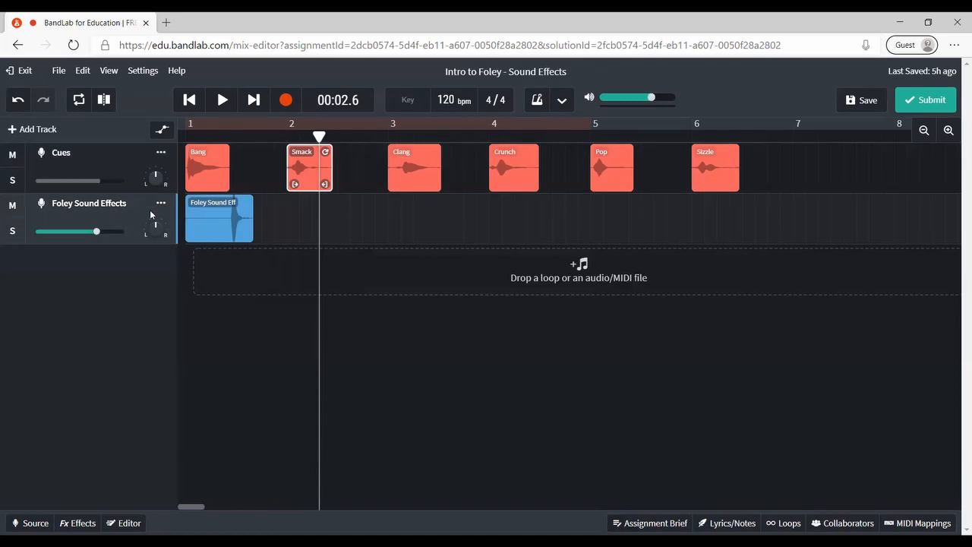
{"action": "left_click", "coordinate": [466, 231]}
{"action": "mouse_move", "coordinate": [310, 134]}
{"action": "left_mouse_down"}
{"action": "mouse_move", "coordinate": [284, 133]}
{"action": "mouse_move", "coordinate": [311, 134]}
{"action": "left_mouse_up"}
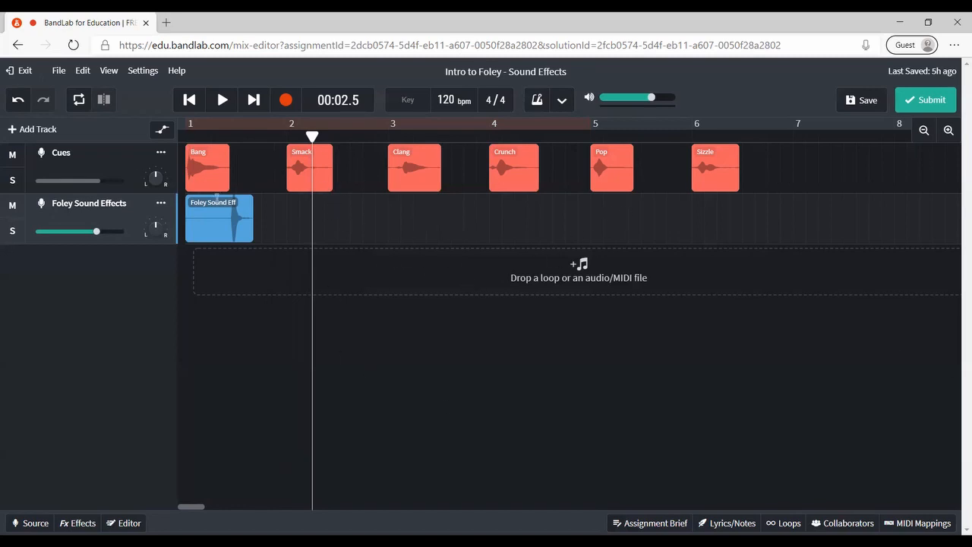
Step: Record a short take from 2.4 s on the Cues track over the Smack cue and undo that recording
{"action": "left_click", "coordinate": [127, 154]}
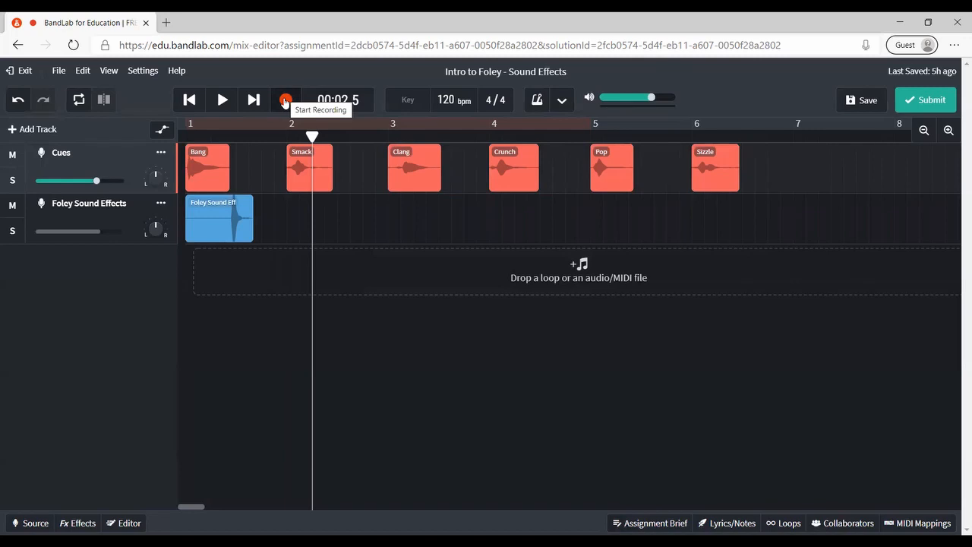
{"action": "mouse_move", "coordinate": [311, 136]}
{"action": "left_mouse_down"}
{"action": "mouse_move", "coordinate": [295, 133]}
{"action": "mouse_move", "coordinate": [308, 135]}
{"action": "left_mouse_up"}
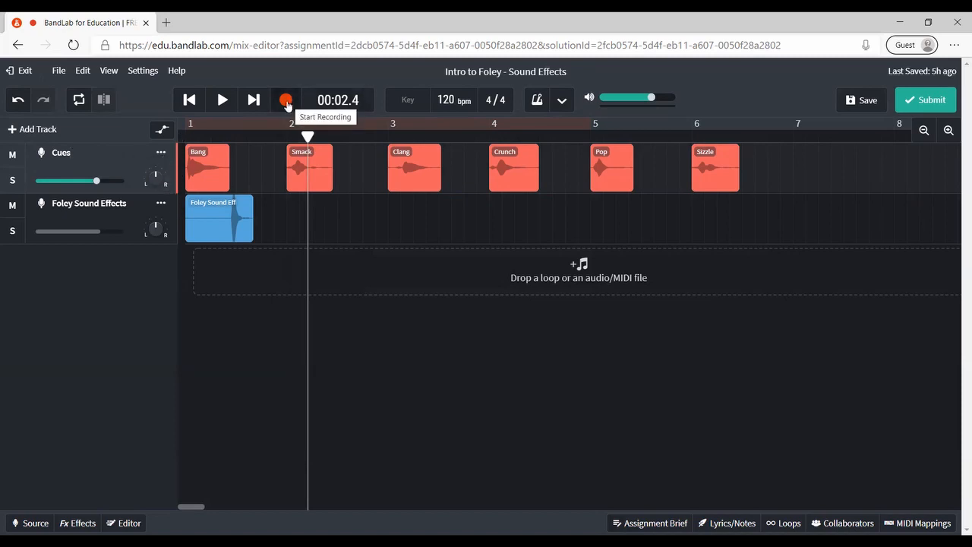
{"action": "left_click", "coordinate": [285, 100]}
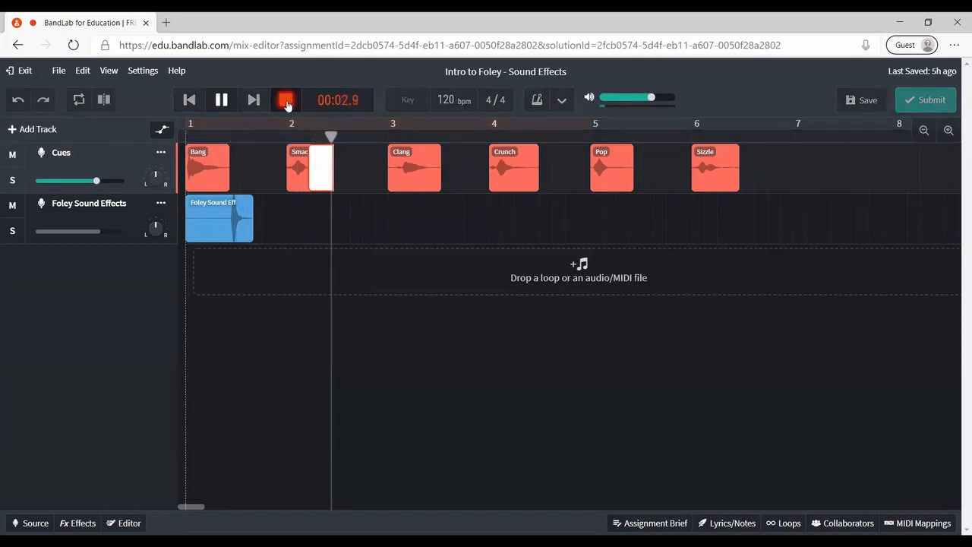
{"action": "left_click", "coordinate": [286, 100]}
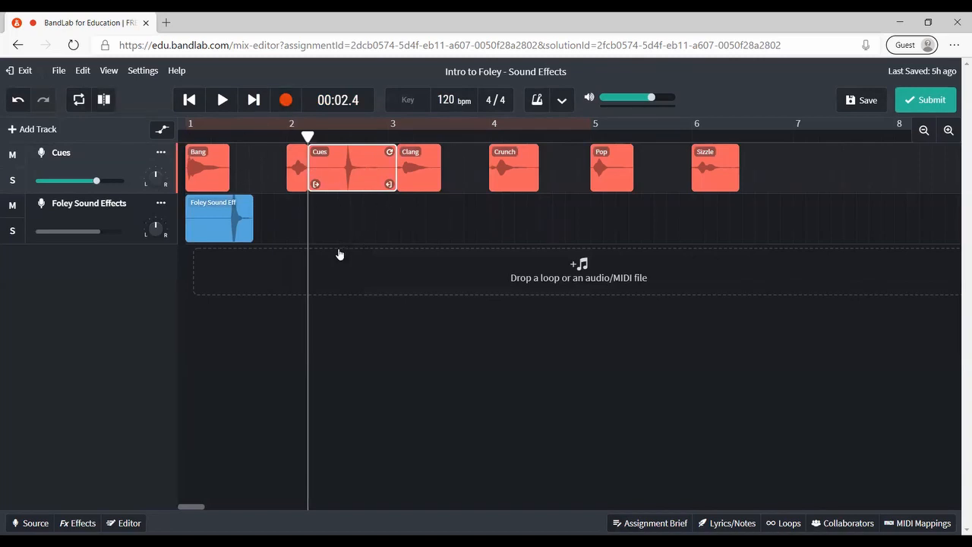
{"action": "key", "text": "ctrl+z"}
Step: Make Foley Sound Effects the active track again and return the playhead to 2.5 s
{"action": "left_click", "coordinate": [296, 216]}
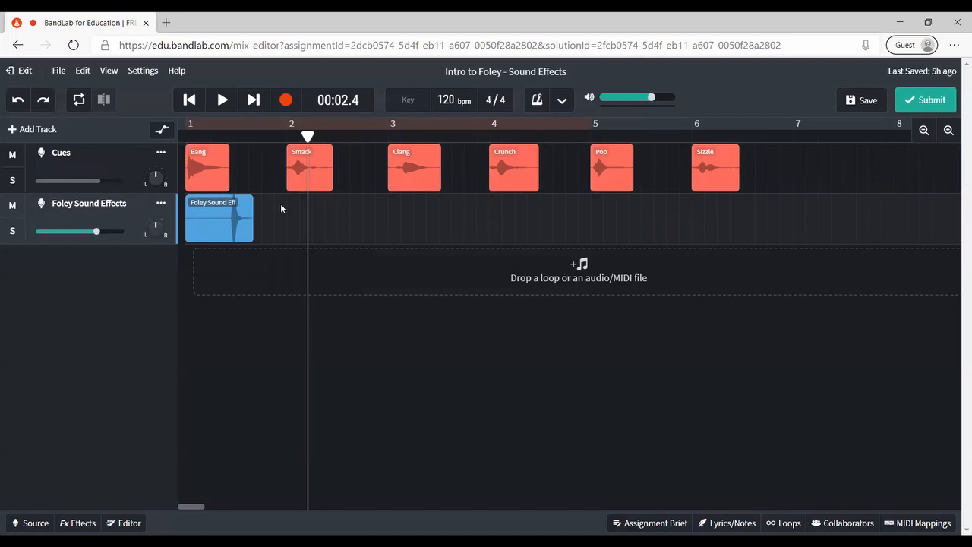
{"action": "left_click", "coordinate": [315, 146]}
{"action": "left_click_drag", "start_coordinate": [308, 138], "coordinate": [310, 140]}
{"action": "key", "text": "Down"}
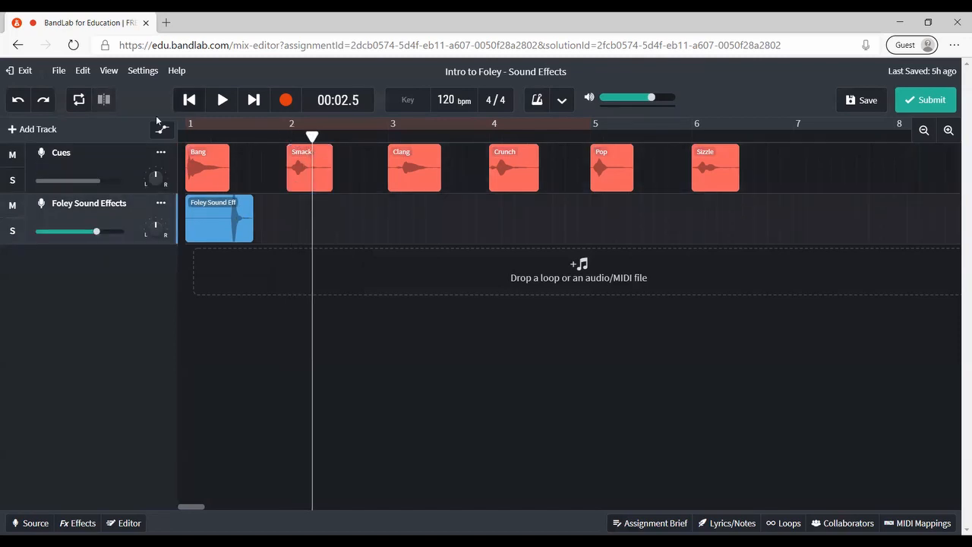
Step: Try looping with a short half-bar loop region starting at 2.5 s, toggling the loop on and off
{"action": "left_click", "coordinate": [79, 99]}
{"action": "left_click", "coordinate": [78, 102]}
{"action": "left_click", "coordinate": [212, 124]}
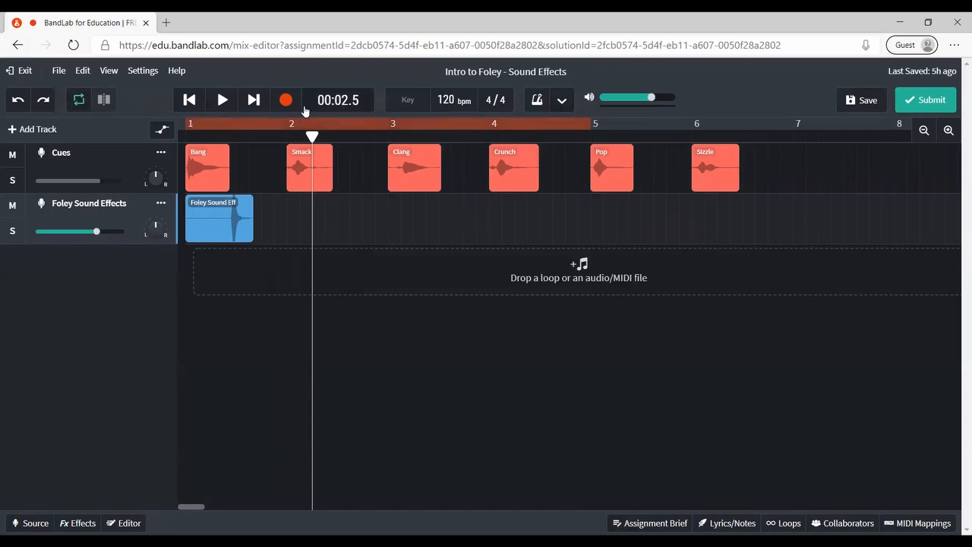
{"action": "left_click_drag", "start_coordinate": [312, 124], "coordinate": [319, 125]}
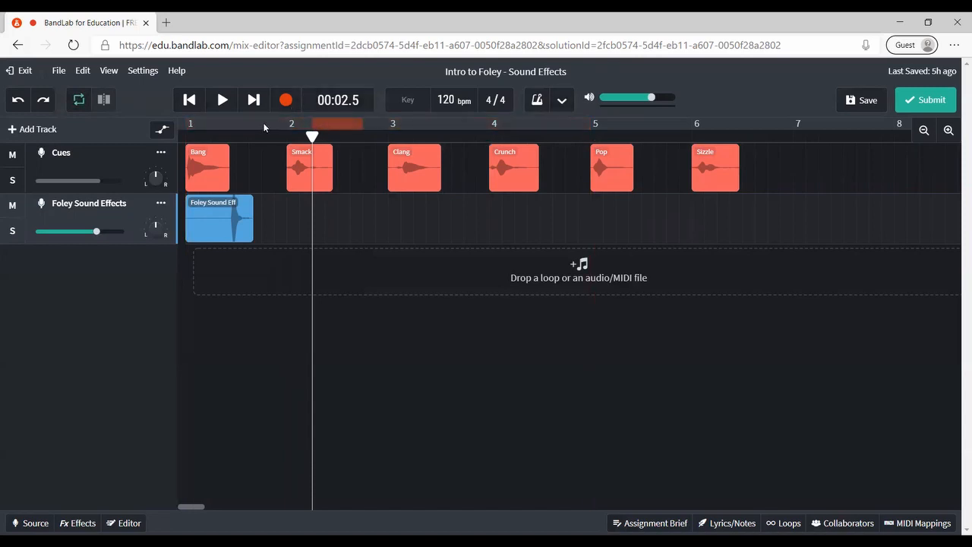
{"action": "left_click", "coordinate": [79, 106]}
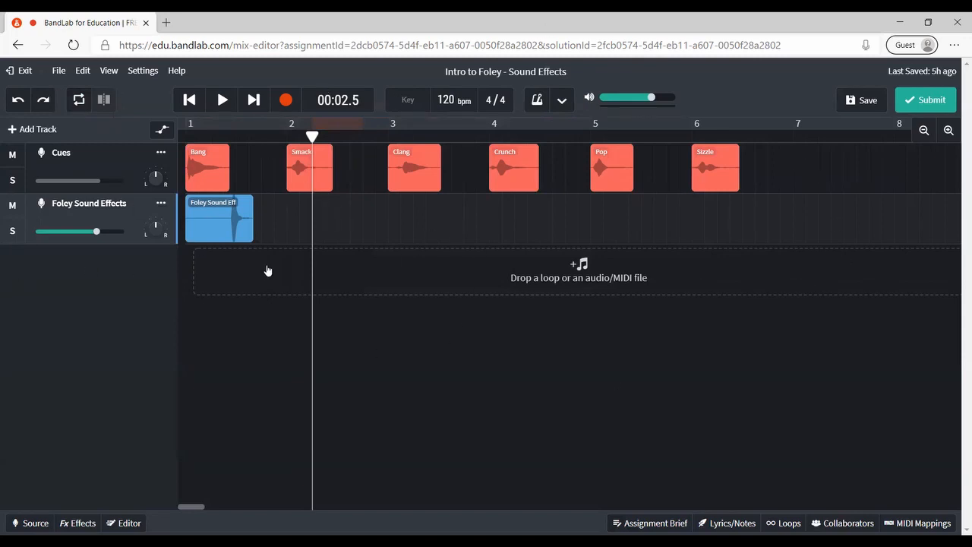
{"action": "left_click", "coordinate": [77, 105]}
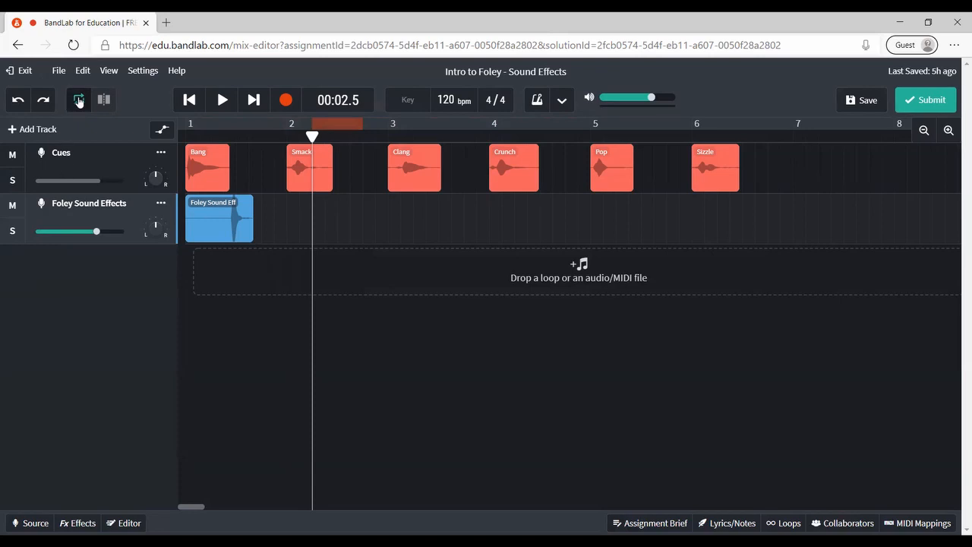
{"action": "left_click", "coordinate": [78, 101]}
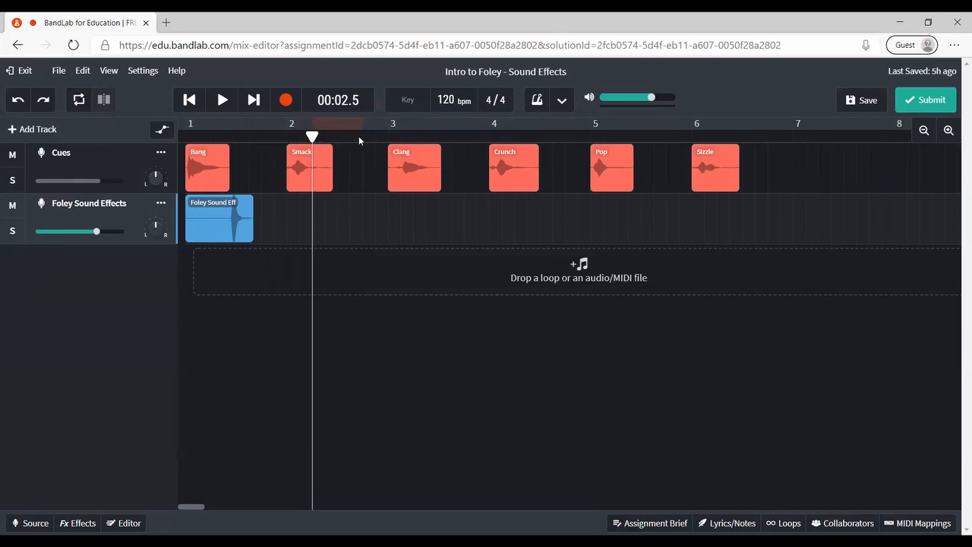
Step: Stretch the inactive loop region so that it runs from bar 1 to just before bar 6
{"action": "left_click", "coordinate": [334, 120]}
{"action": "left_click_drag", "start_coordinate": [315, 123], "coordinate": [198, 122]}
{"action": "left_click_drag", "start_coordinate": [360, 123], "coordinate": [679, 122]}
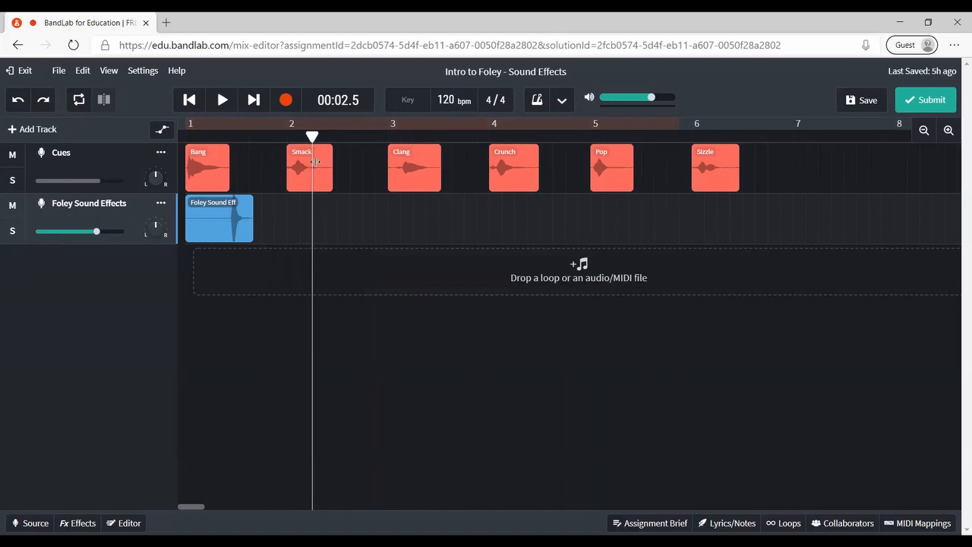
Step: Record a short smack sound effect on the Foley Sound Effects track from 2.5 s and play it back
{"action": "left_click", "coordinate": [285, 100]}
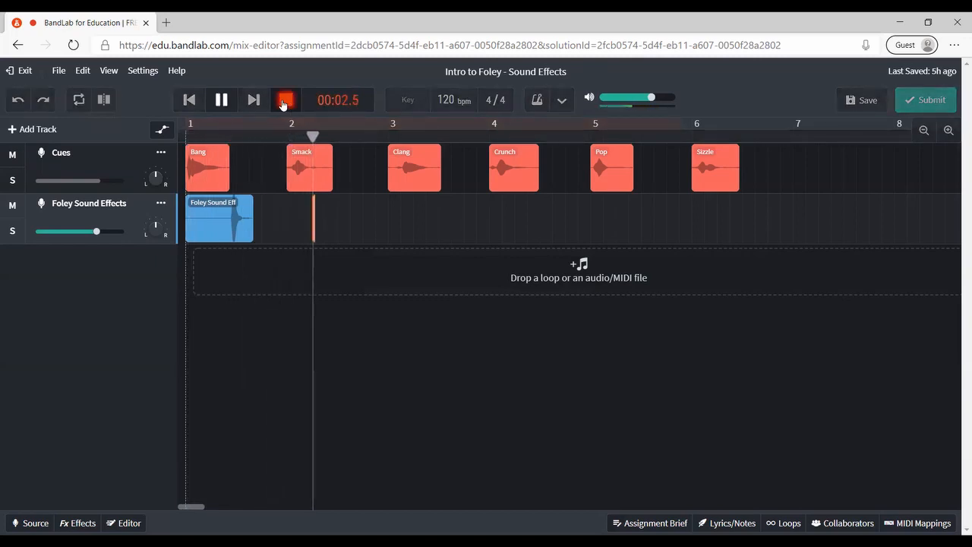
{"action": "left_click", "coordinate": [284, 101]}
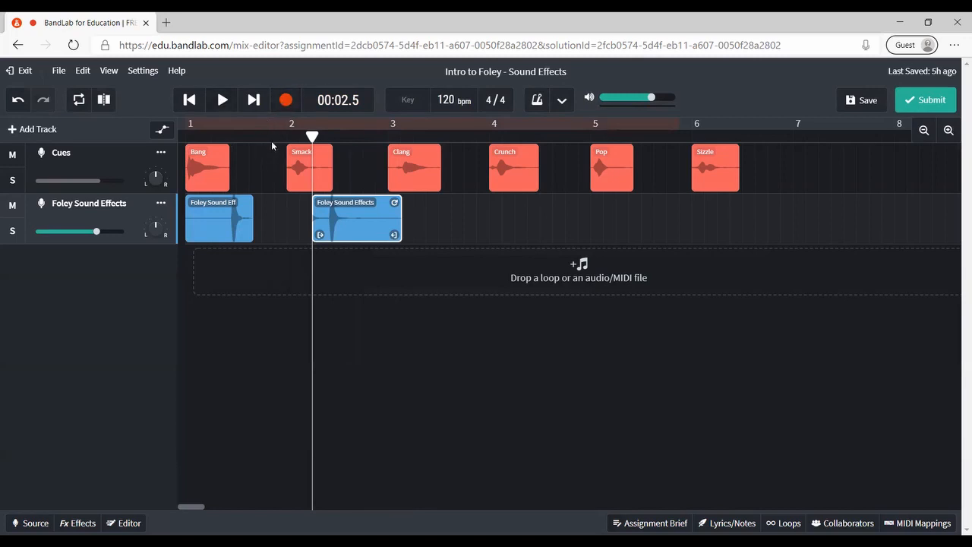
{"action": "left_click", "coordinate": [271, 141]}
{"action": "key", "text": "space"}
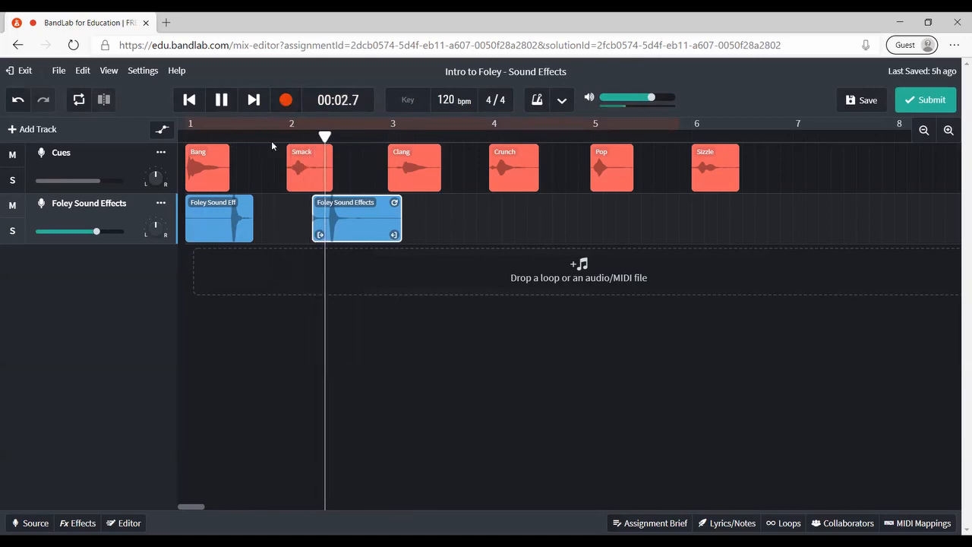
{"action": "key", "text": "space"}
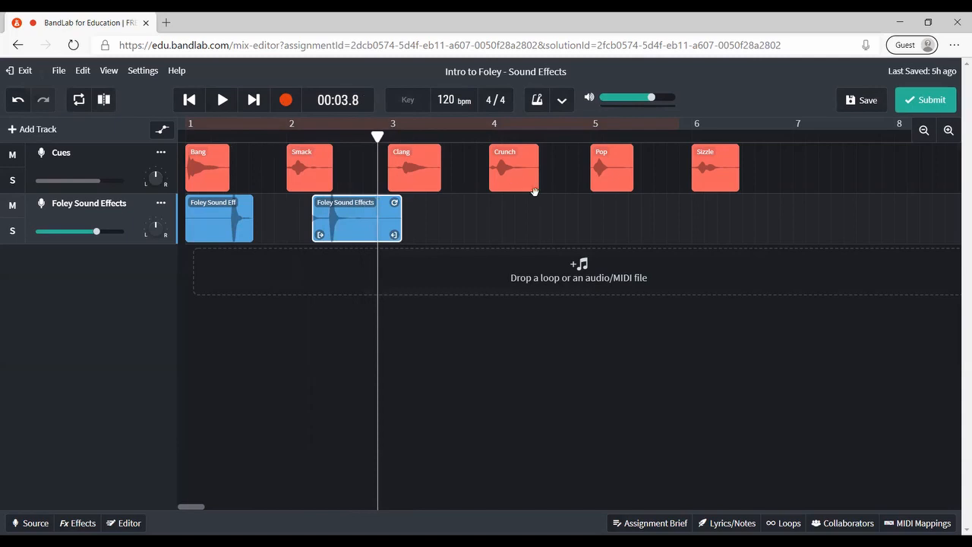
Step: Split the smack recording at 3.3 s and delete the part after the split
{"action": "left_click", "coordinate": [363, 134]}
{"action": "left_click_drag", "start_coordinate": [363, 134], "coordinate": [350, 135]}
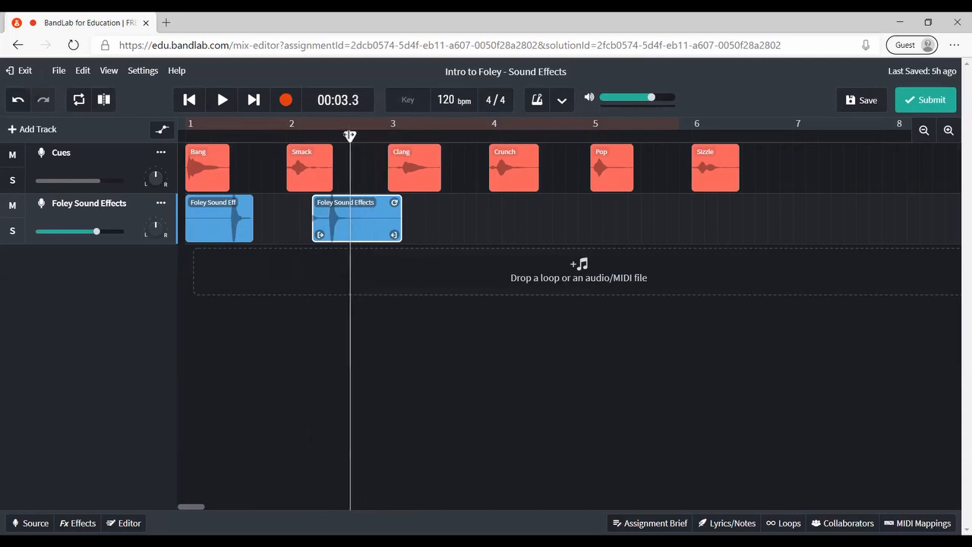
{"action": "key", "text": "ctrl+e"}
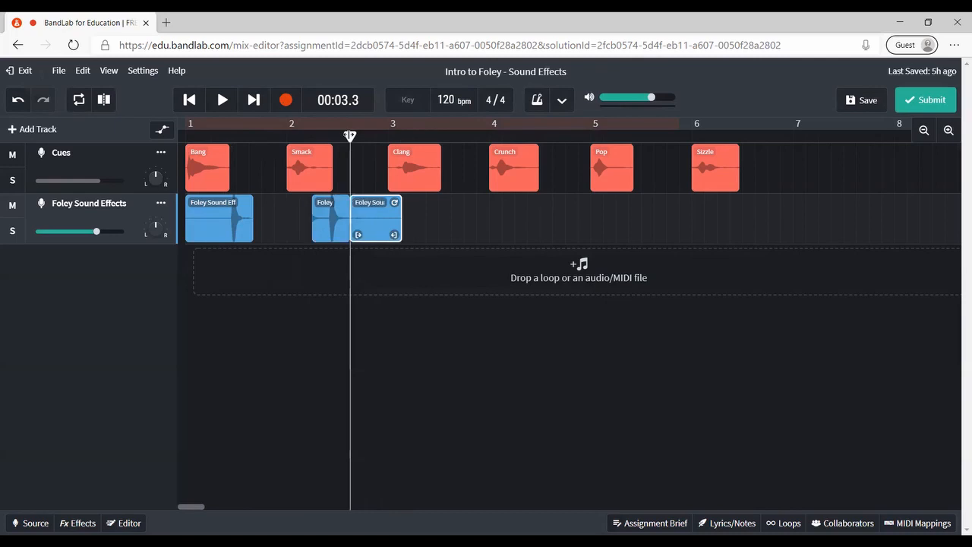
{"action": "key", "text": "Delete"}
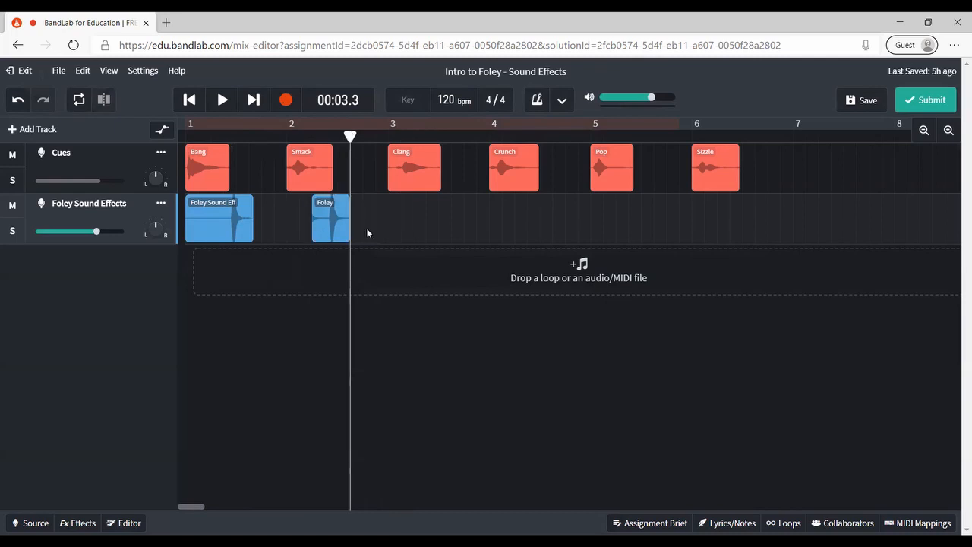
Step: Listen to the Clang cue from its beginning and return the playhead to 4.0 s
{"action": "left_click_drag", "start_coordinate": [350, 135], "coordinate": [388, 134]}
{"action": "key", "text": "space"}
{"action": "key", "text": "space"}
{"action": "left_click", "coordinate": [386, 133]}
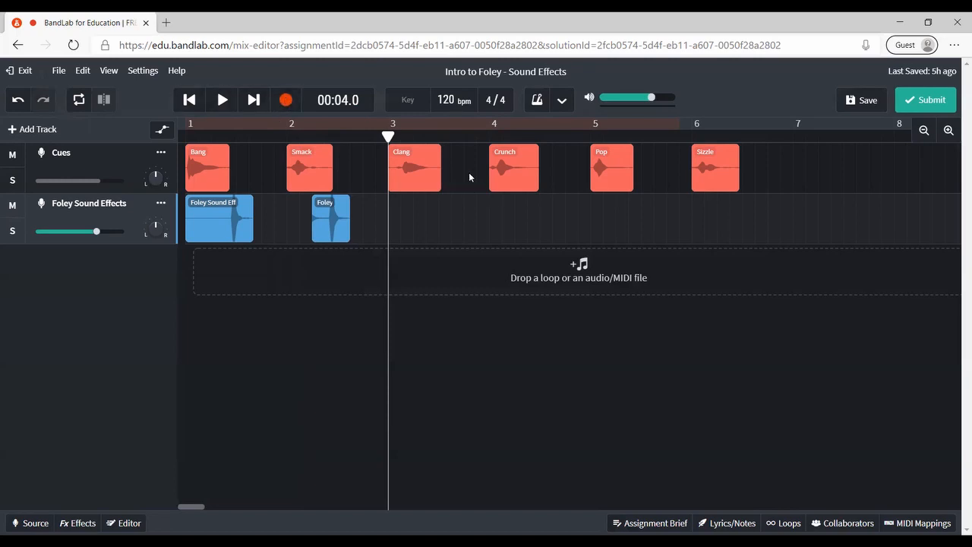
Step: Record a clang sound effect on the Foley Sound Effects track from 4.8 s and play it back with the Clang cue
{"action": "left_click_drag", "start_coordinate": [388, 136], "coordinate": [426, 137]}
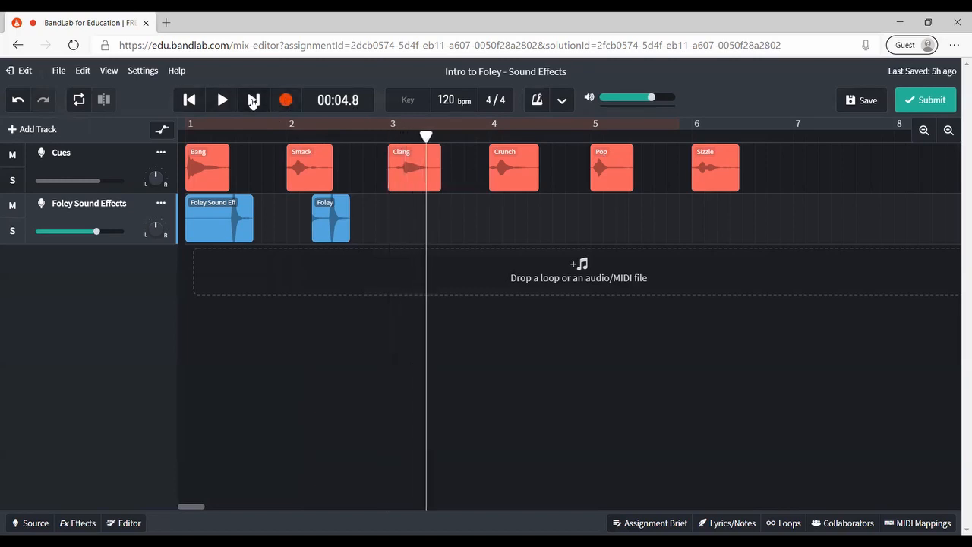
{"action": "left_click", "coordinate": [286, 100]}
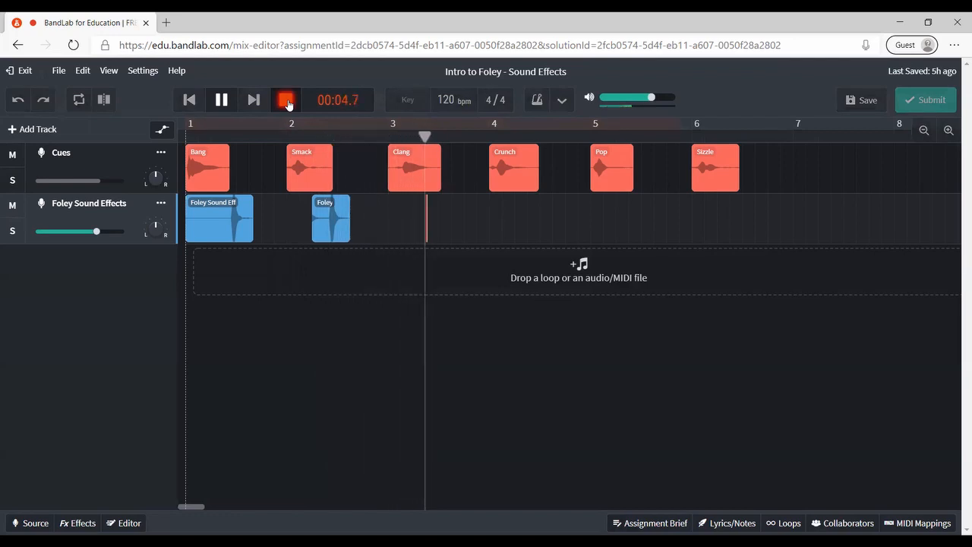
{"action": "left_click", "coordinate": [286, 101]}
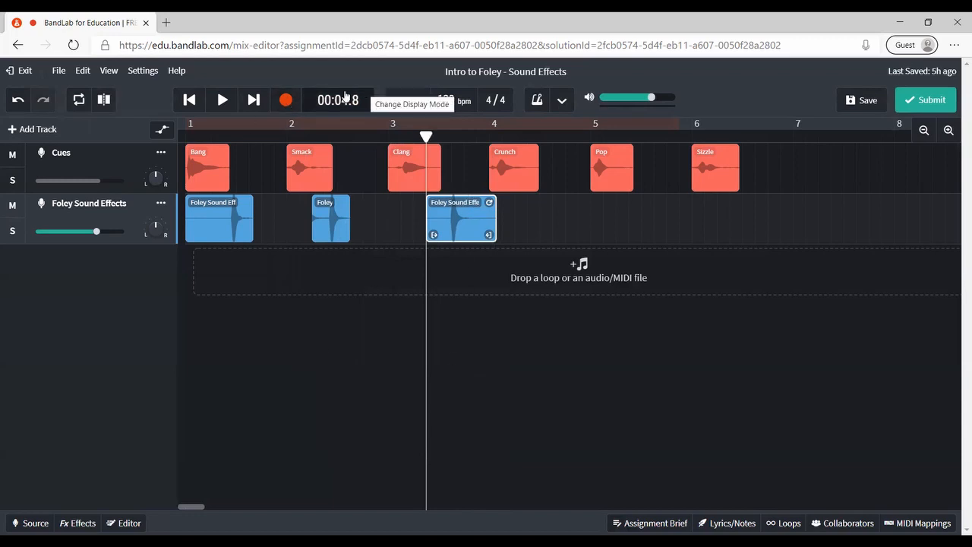
{"action": "left_click", "coordinate": [386, 140]}
{"action": "key", "text": "space"}
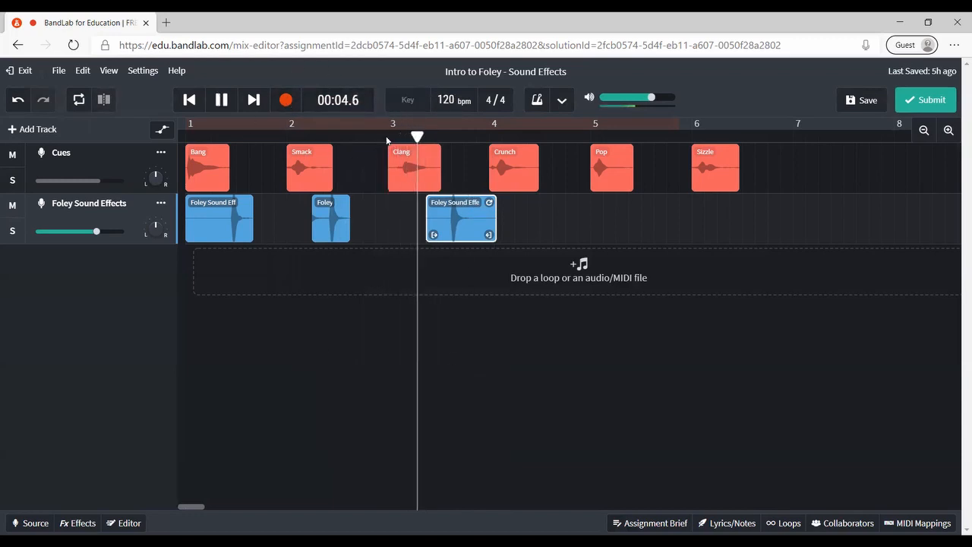
{"action": "key", "text": "space"}
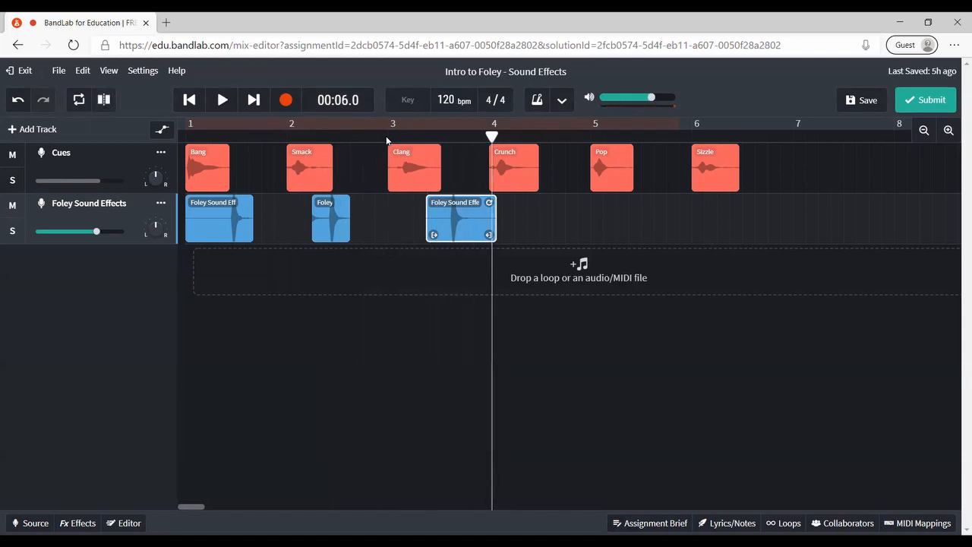
Step: Split the clang recording at 5.8 s and delete the part after the split
{"action": "left_click_drag", "start_coordinate": [492, 136], "coordinate": [476, 136]}
{"action": "key", "text": "ctrl+e"}
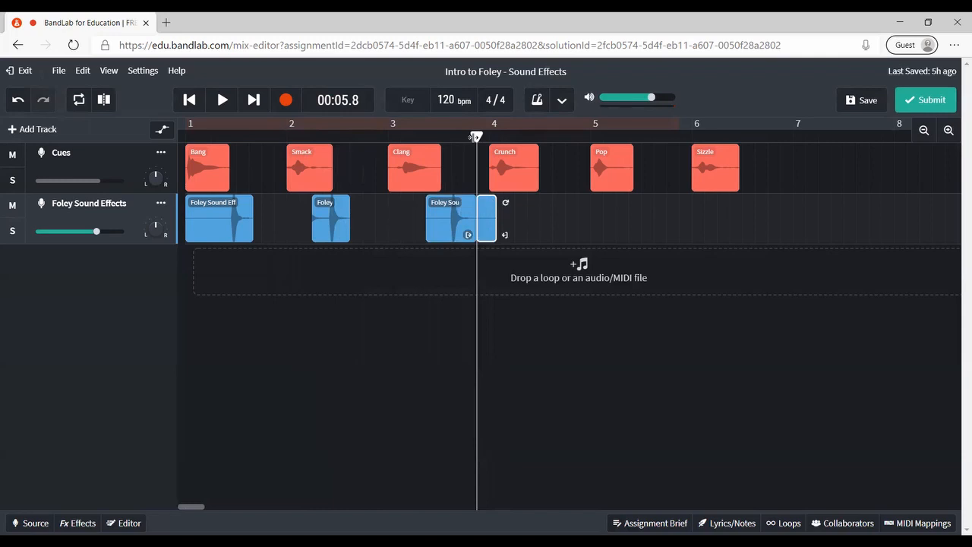
{"action": "key", "text": "Delete"}
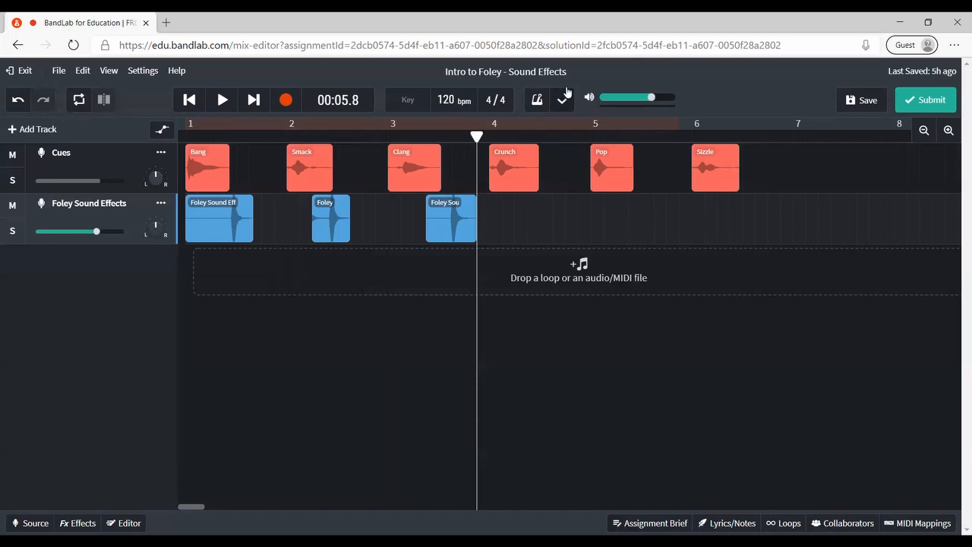
Step: Record a crunch sound effect on the Foley Sound Effects track from 6.5 s and play it back with the Crunch cue
{"action": "left_click", "coordinate": [498, 132]}
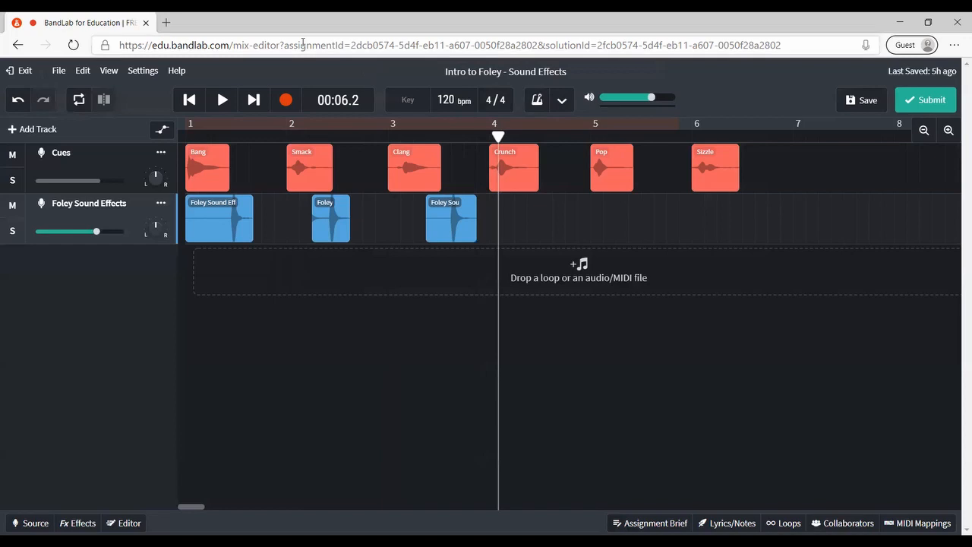
{"action": "left_click_drag", "start_coordinate": [503, 132], "coordinate": [515, 134]}
{"action": "left_click", "coordinate": [285, 100]}
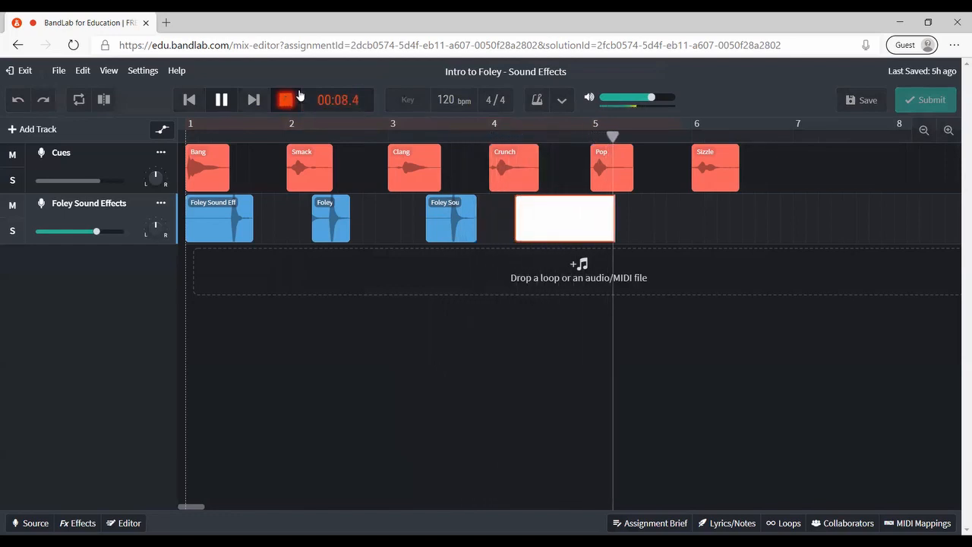
{"action": "left_click", "coordinate": [300, 95]}
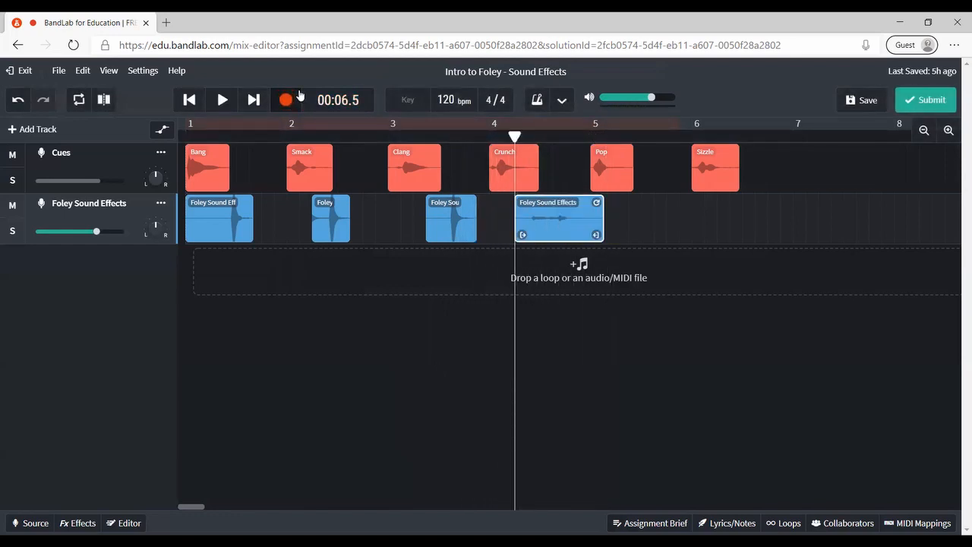
{"action": "left_click", "coordinate": [490, 135]}
{"action": "key", "text": "space"}
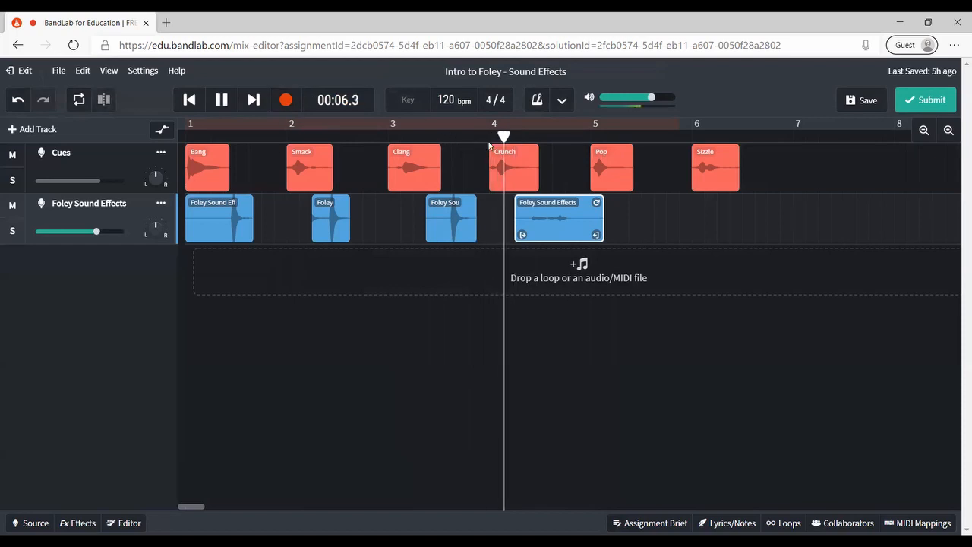
{"action": "key", "text": "space"}
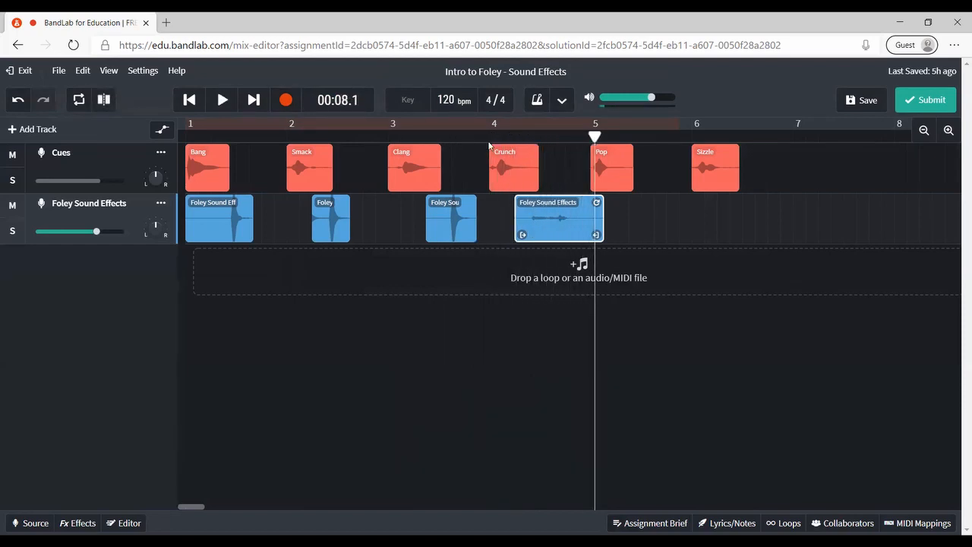
Step: Split the crunch recording at 7.6 s and delete the part after the split
{"action": "left_click", "coordinate": [571, 138]}
{"action": "key", "text": "ctrl+e"}
{"action": "key", "text": "Delete"}
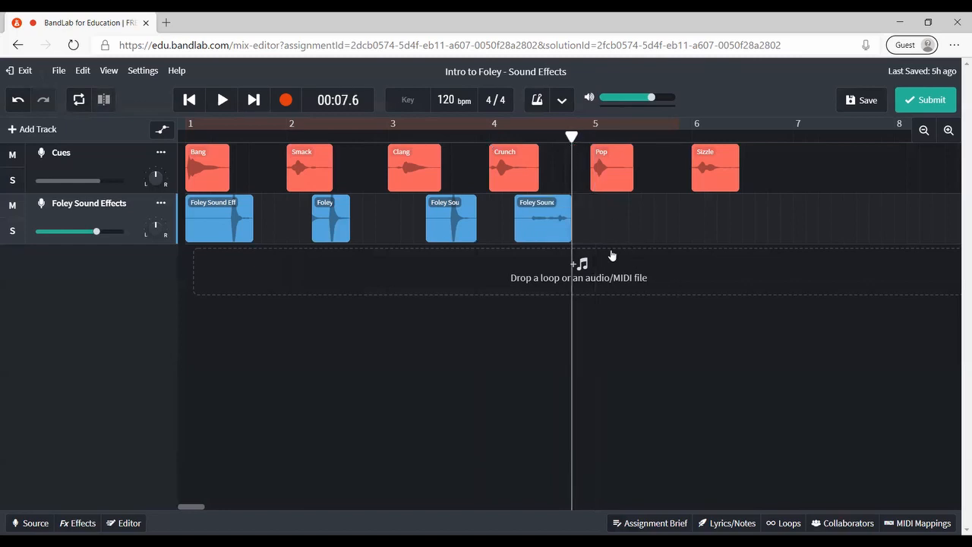
Step: Try a pop sound effect recording on the Foley Sound Effects track from 8.5 s, play it back and delete the take
{"action": "left_click_drag", "start_coordinate": [572, 137], "coordinate": [591, 136]}
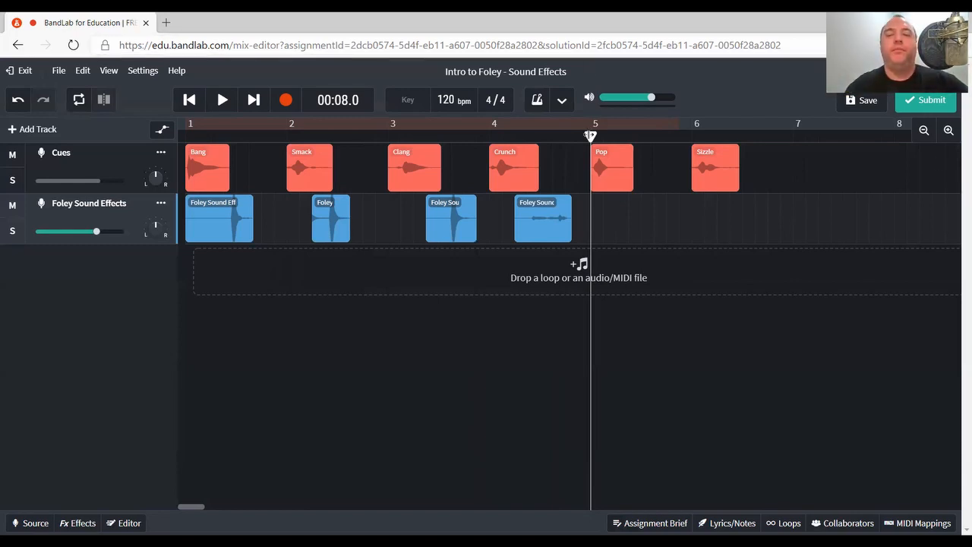
{"action": "left_click_drag", "start_coordinate": [590, 135], "coordinate": [615, 137]}
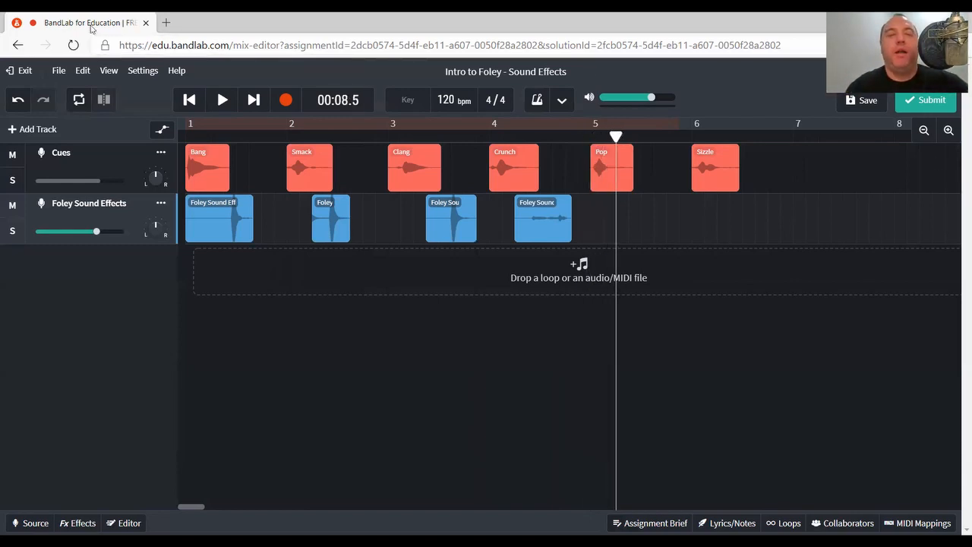
{"action": "left_click", "coordinate": [285, 102]}
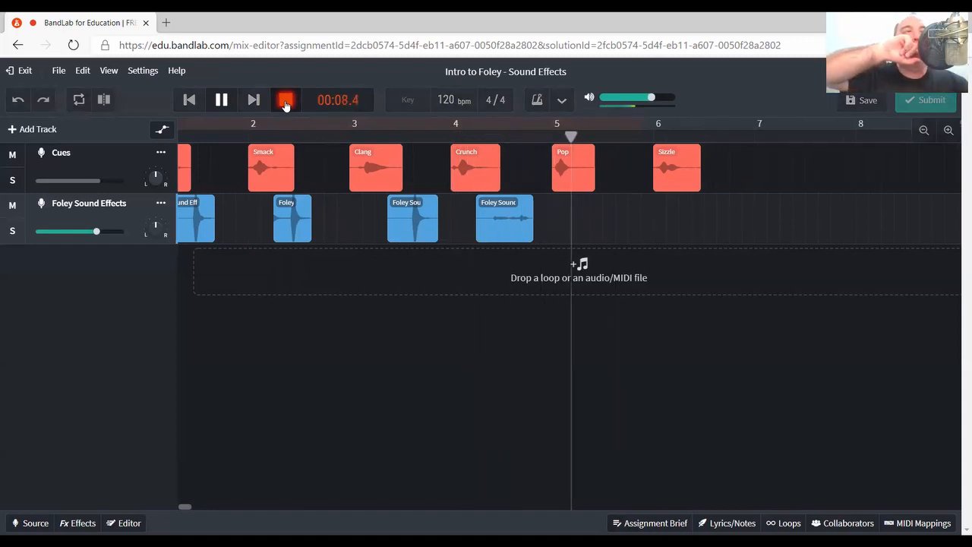
{"action": "left_click", "coordinate": [286, 102]}
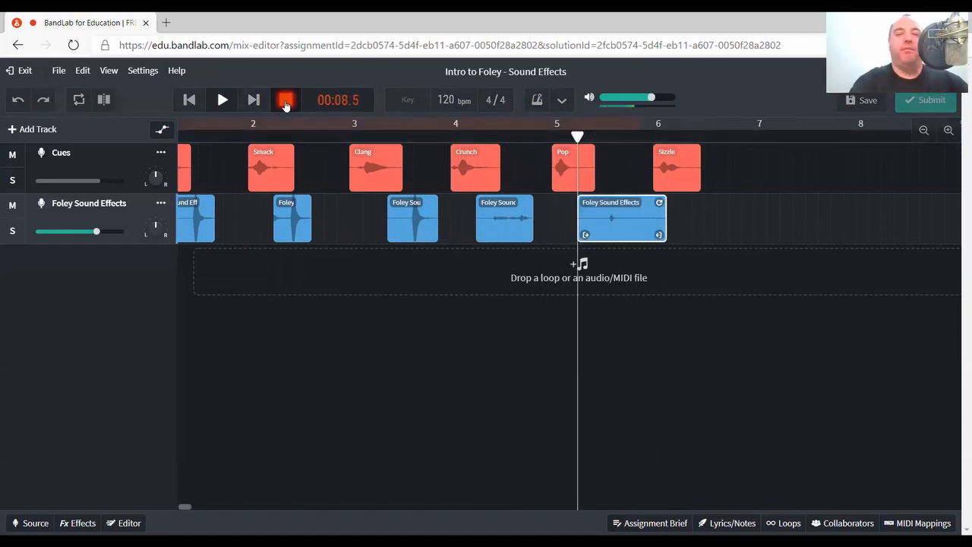
{"action": "key", "text": "space"}
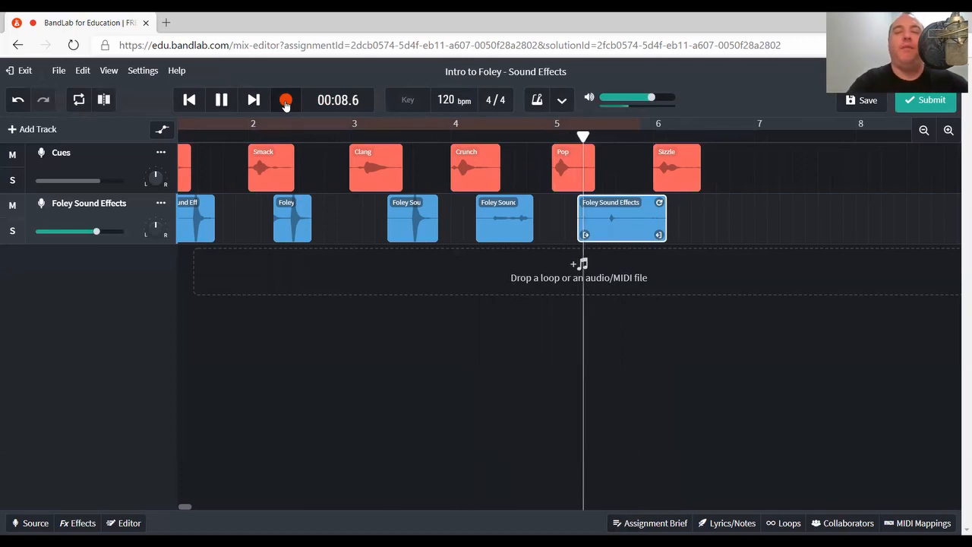
{"action": "key", "text": "space"}
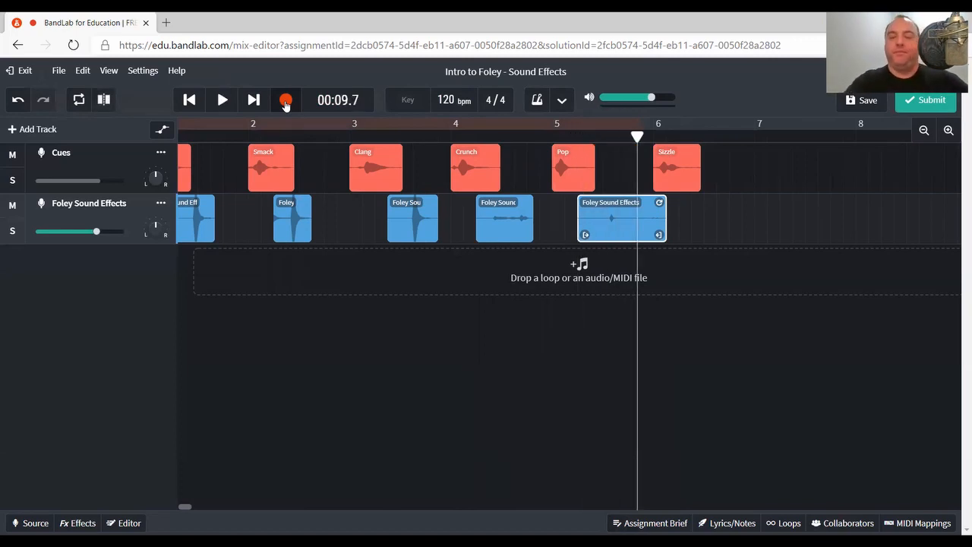
{"action": "key", "text": "Delete"}
Step: Record a pop sound effect on the Foley Sound Effects track from 8.0 s and play it back with the Pop cue
{"action": "left_click_drag", "start_coordinate": [638, 135], "coordinate": [554, 117]}
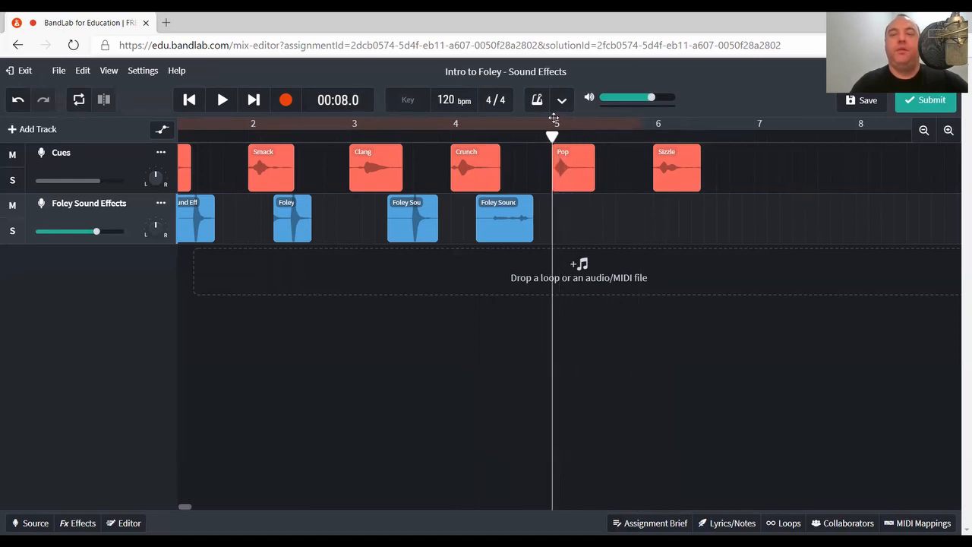
{"action": "left_click", "coordinate": [285, 98]}
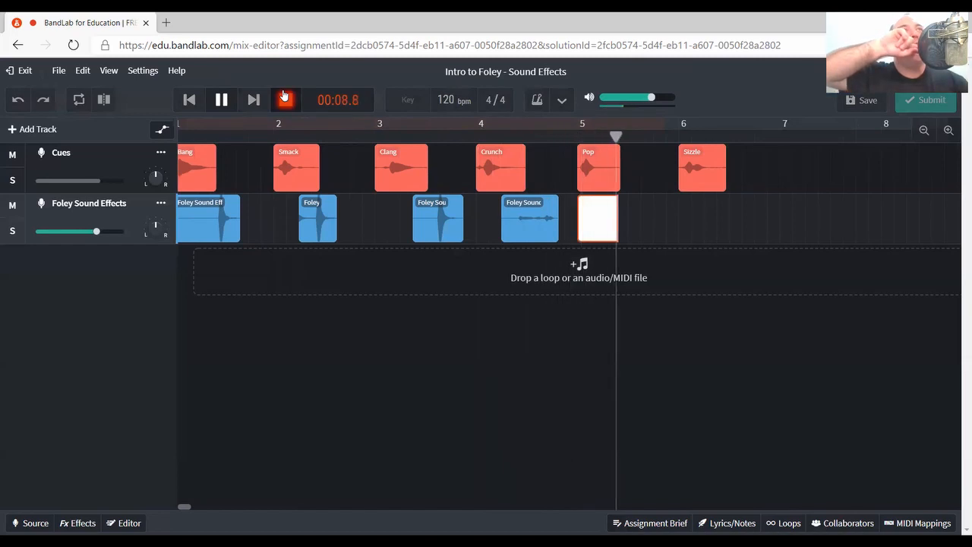
{"action": "left_click", "coordinate": [284, 96]}
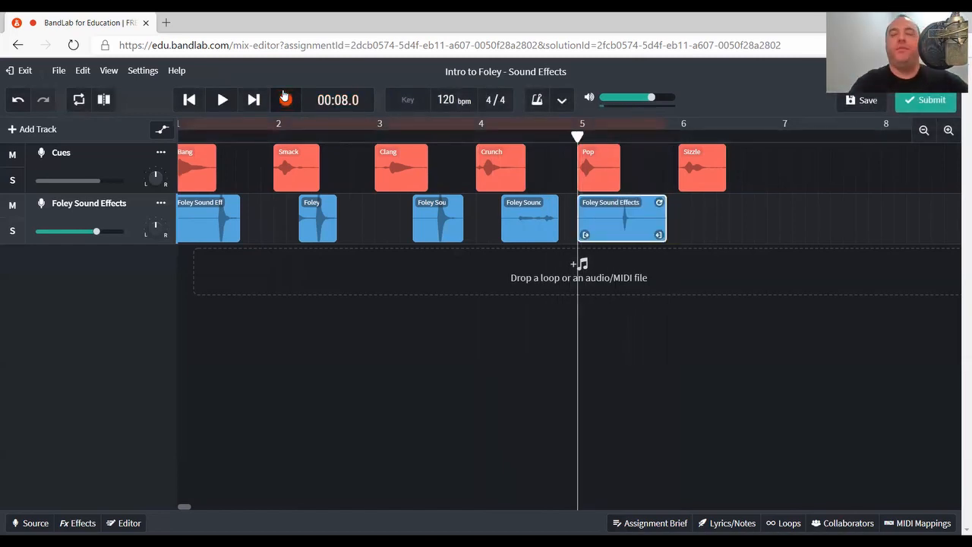
{"action": "key", "text": "space"}
{"action": "key", "text": "space"}
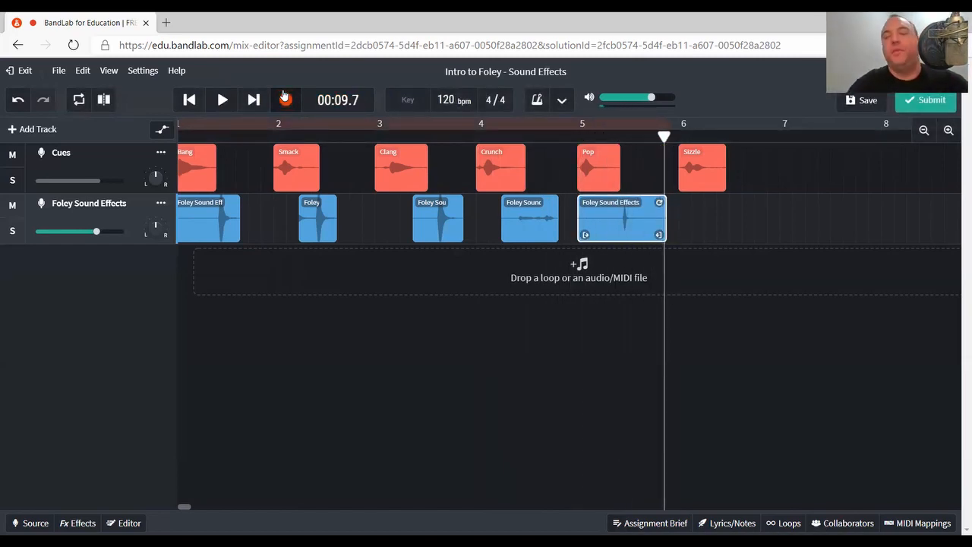
Step: Split the pop recording at 9.3 s and delete the part after the split
{"action": "left_click_drag", "start_coordinate": [663, 136], "coordinate": [642, 136]}
{"action": "key", "text": "ctrl+e"}
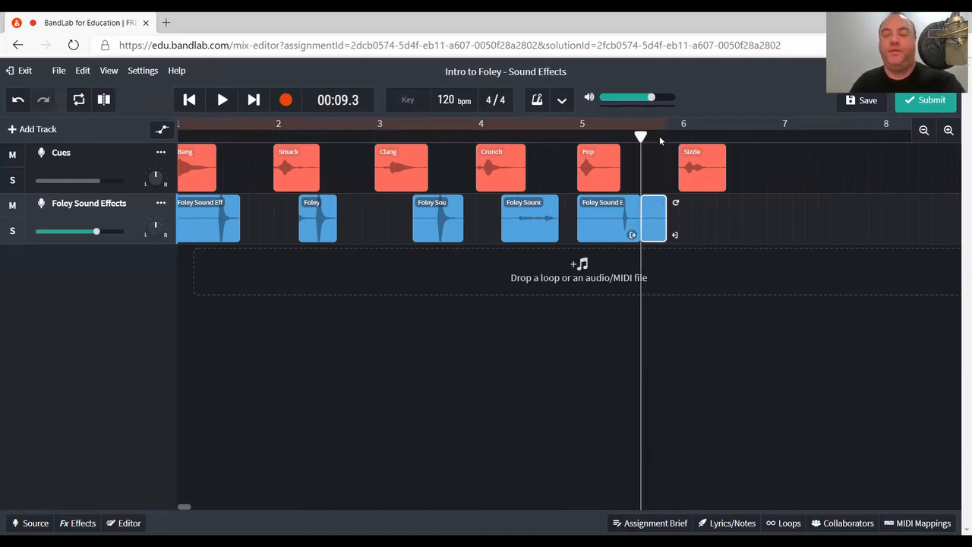
{"action": "key", "text": "Delete"}
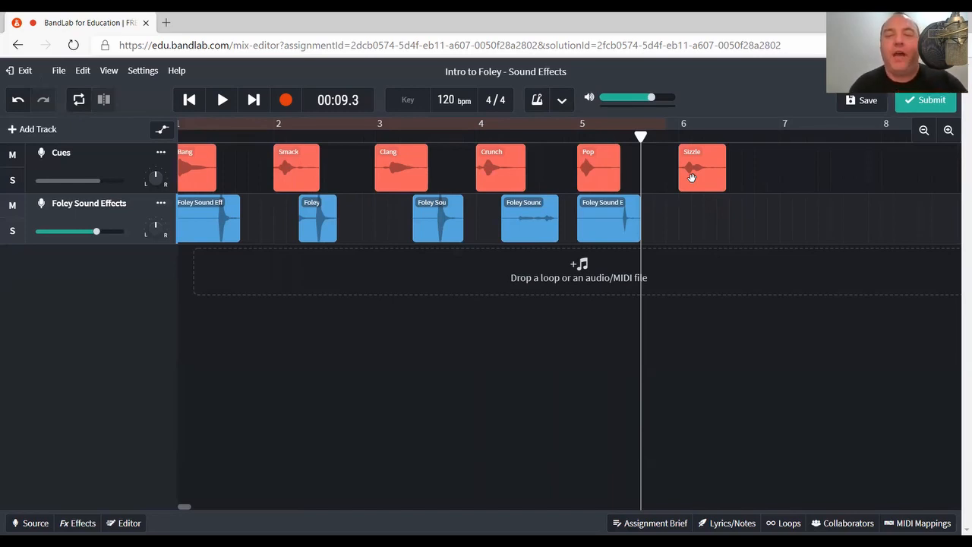
Step: Record a sizzle sound effect on the Foley Sound Effects track from 10.0 s and play it back with the Sizzle cue
{"action": "left_click", "coordinate": [678, 136]}
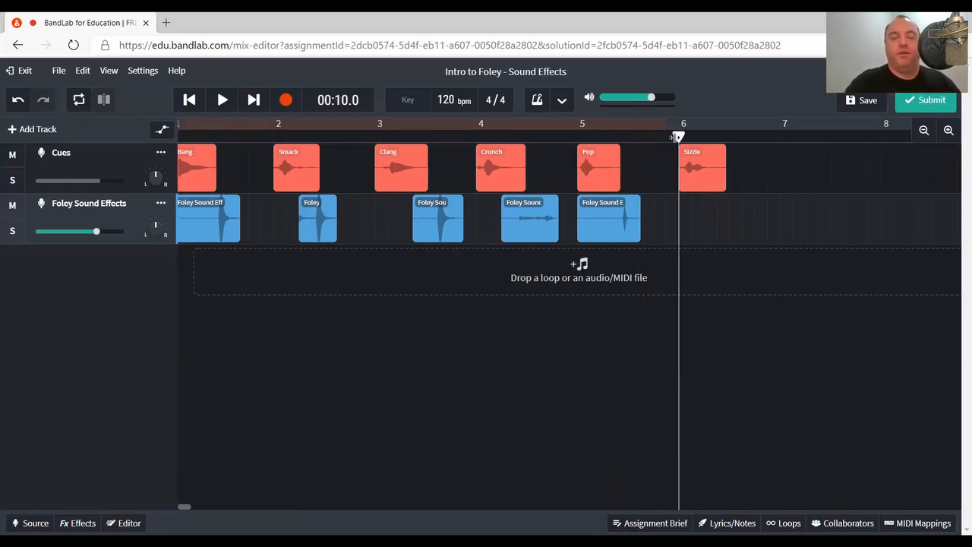
{"action": "left_click", "coordinate": [287, 102]}
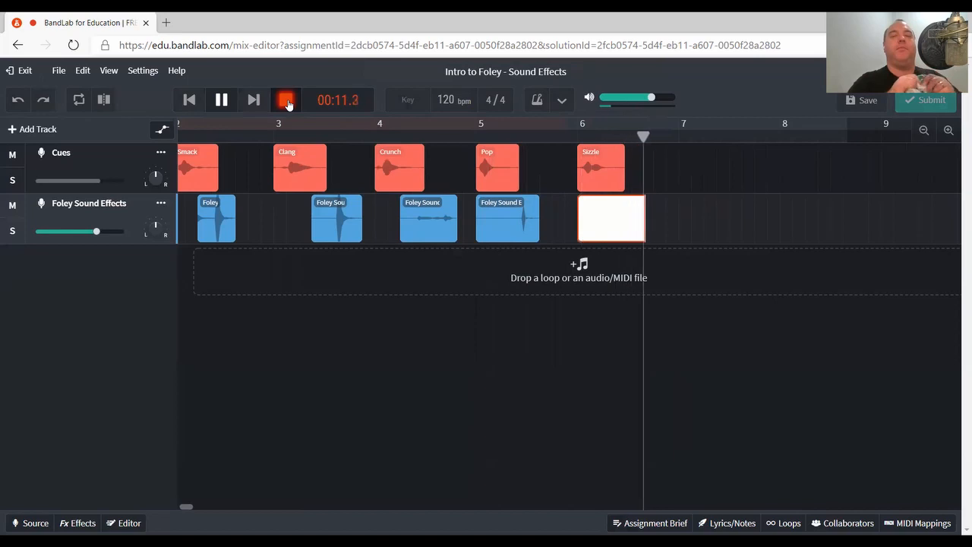
{"action": "left_click", "coordinate": [286, 101]}
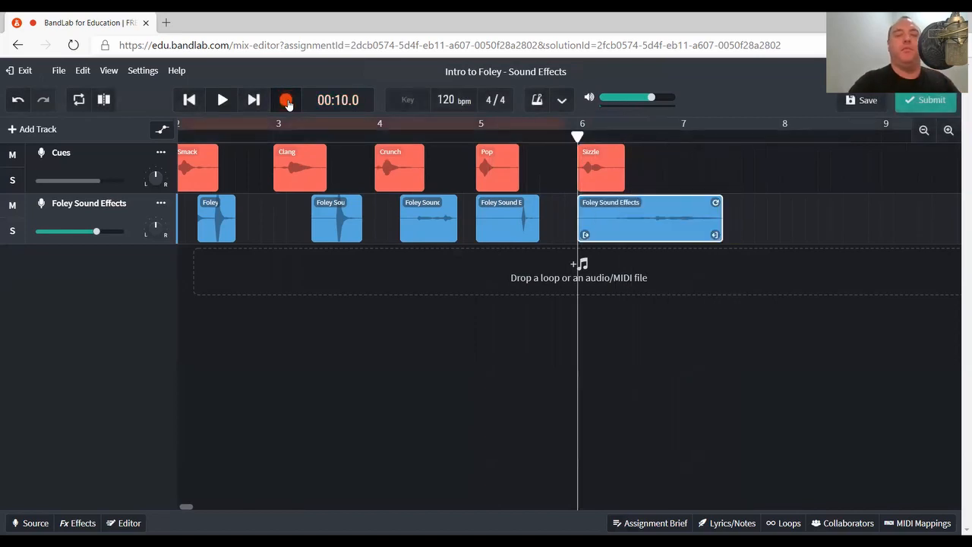
{"action": "key", "text": "space"}
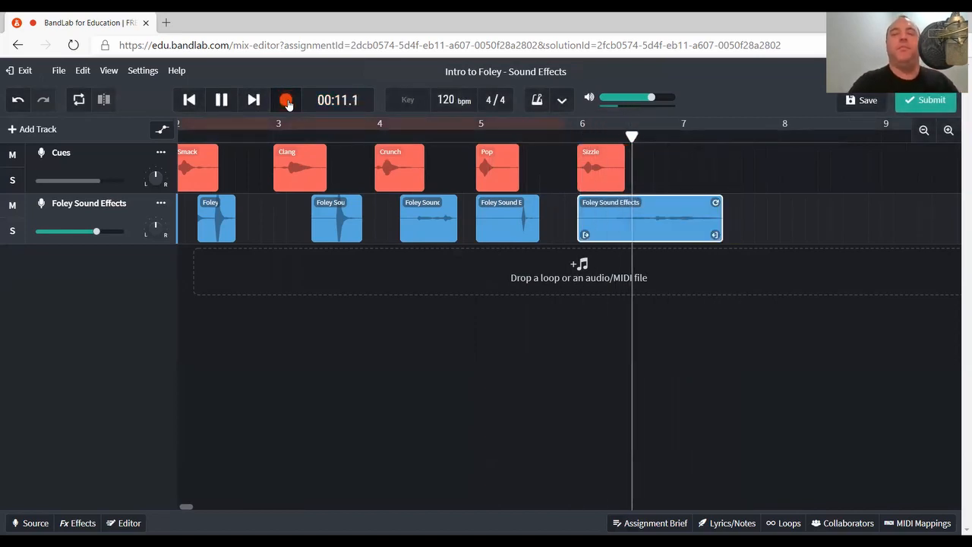
{"action": "key", "text": "space"}
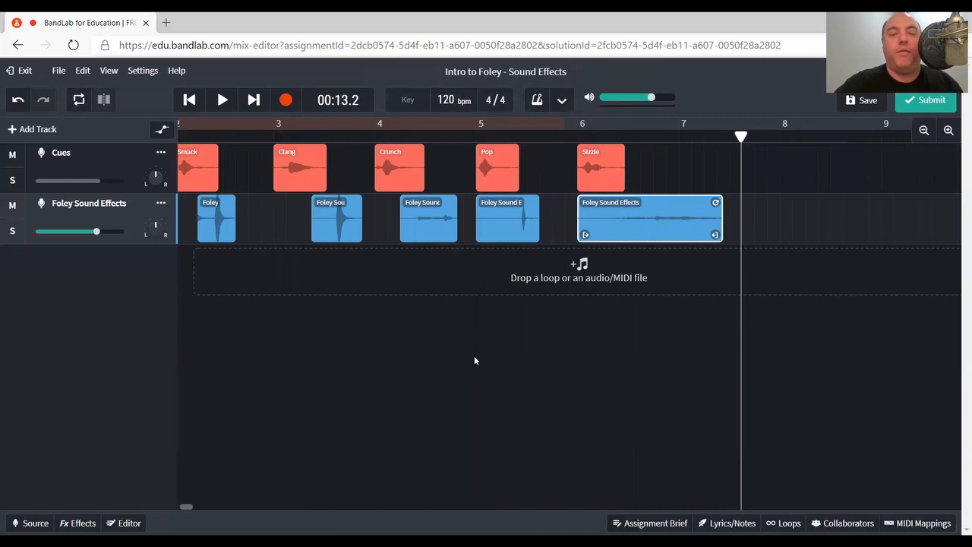
Step: Play the whole project from the beginning to hear all six cues with their recorded sound effects, and stop after the sizzle
{"action": "left_click", "coordinate": [189, 99]}
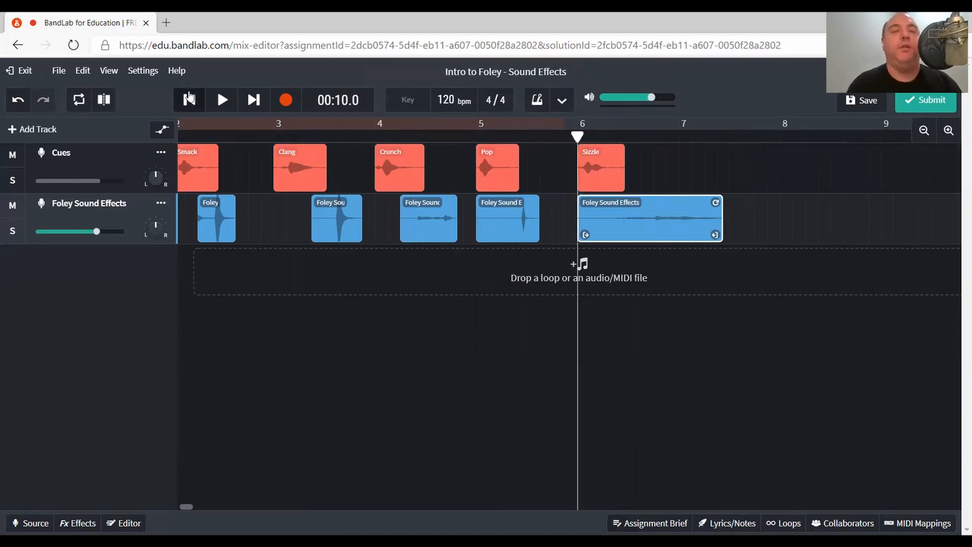
{"action": "left_click", "coordinate": [189, 99]}
{"action": "left_click", "coordinate": [218, 105]}
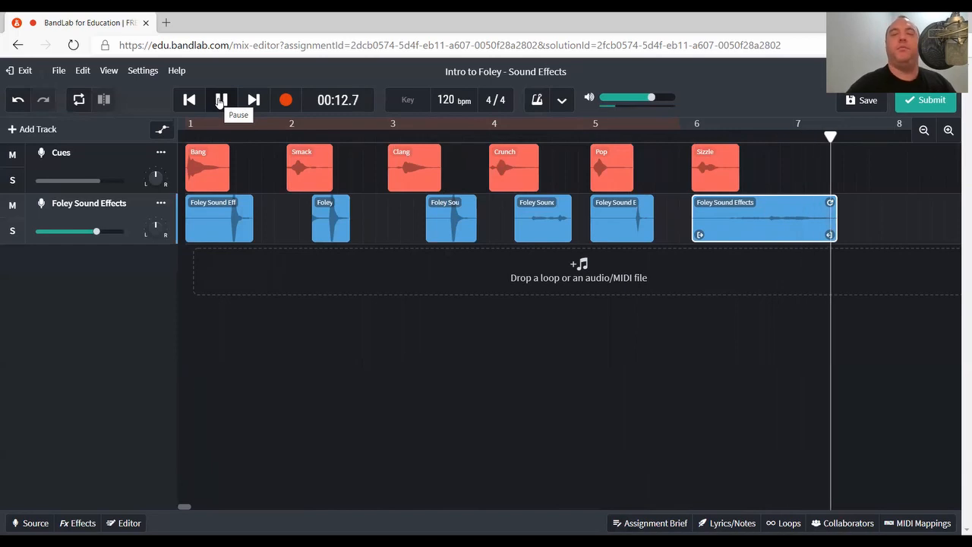
{"action": "left_click", "coordinate": [220, 100]}
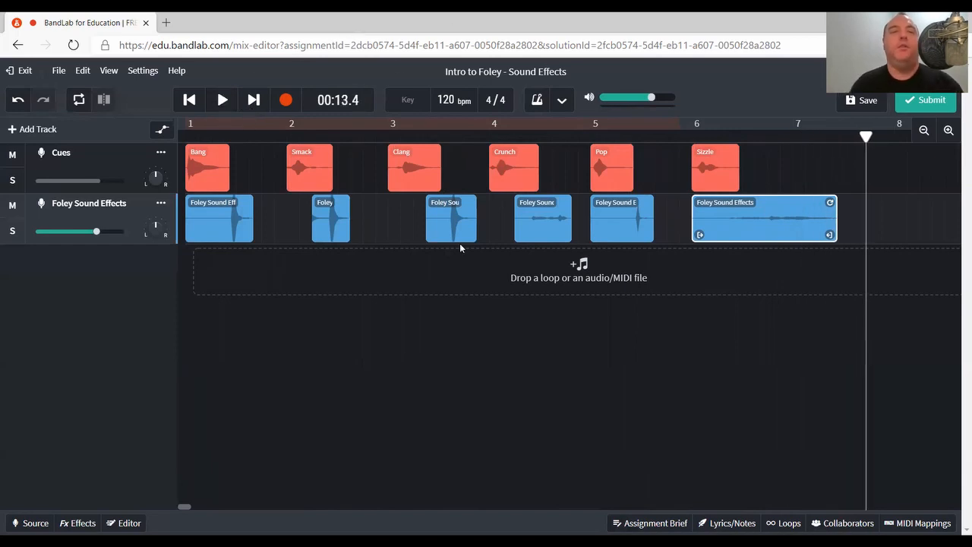